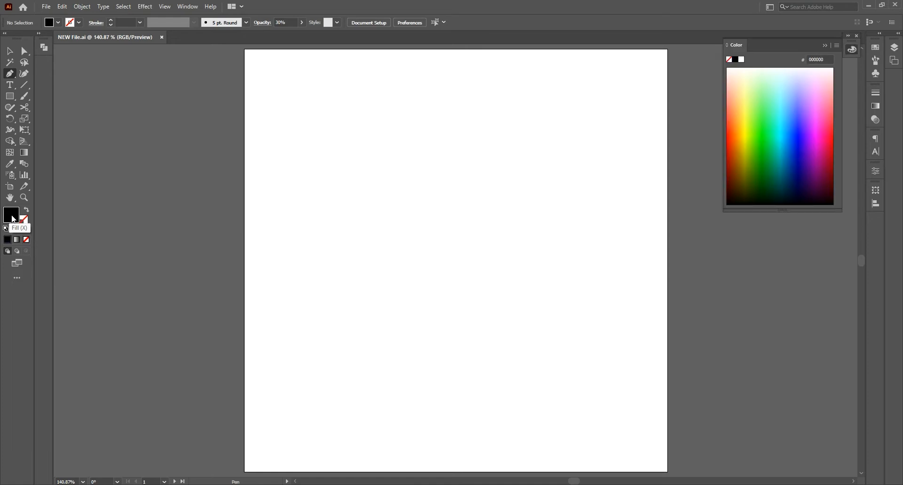
# Step: Set the drawing appearance to no fill with a black 4 pt stroke
pyautogui.click(26, 240)
pyautogui.click(21, 228)
pyautogui.click(8, 240)
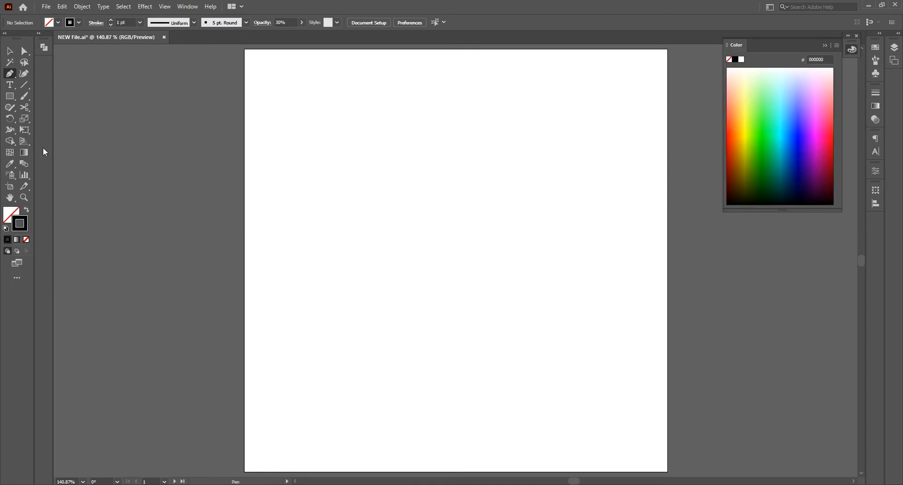
pyautogui.click(110, 21)
pyautogui.click(96, 23)
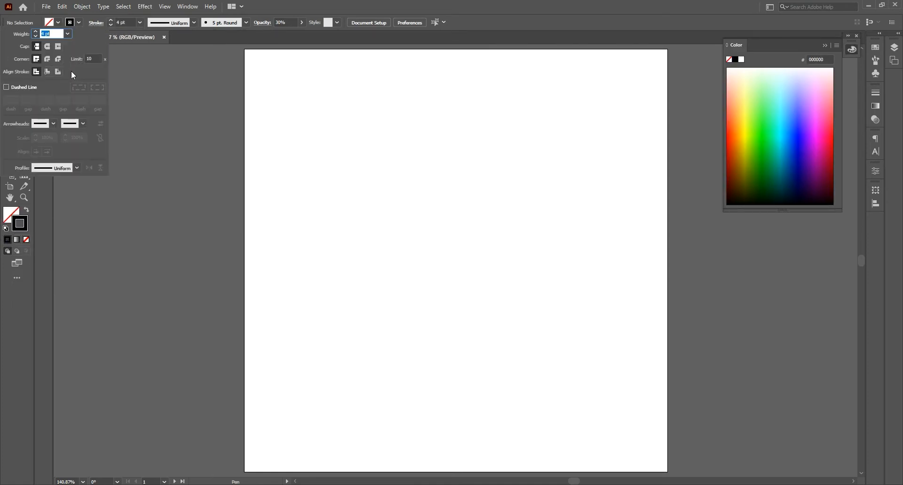
pyautogui.click(58, 73)
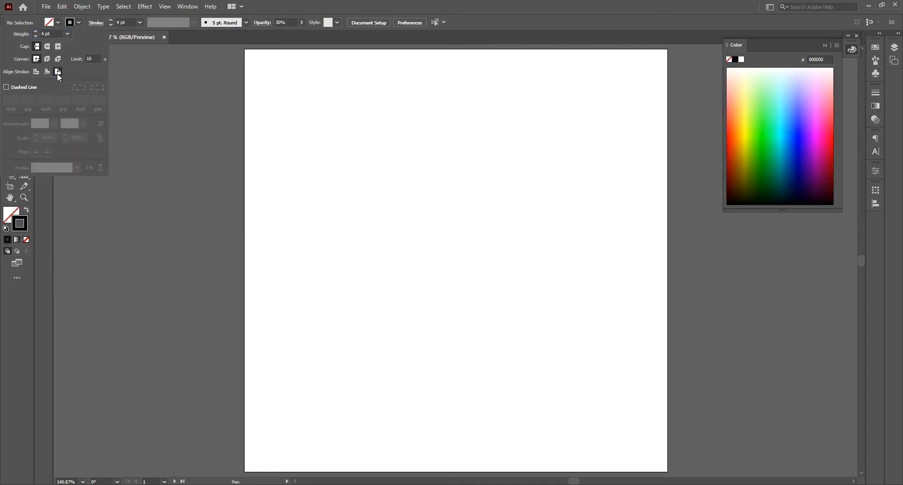
# Step: Draw the chili pepper's body with the Pen tool as a closed curved shape tapering to a point at its lower left
pyautogui.click(337, 294)
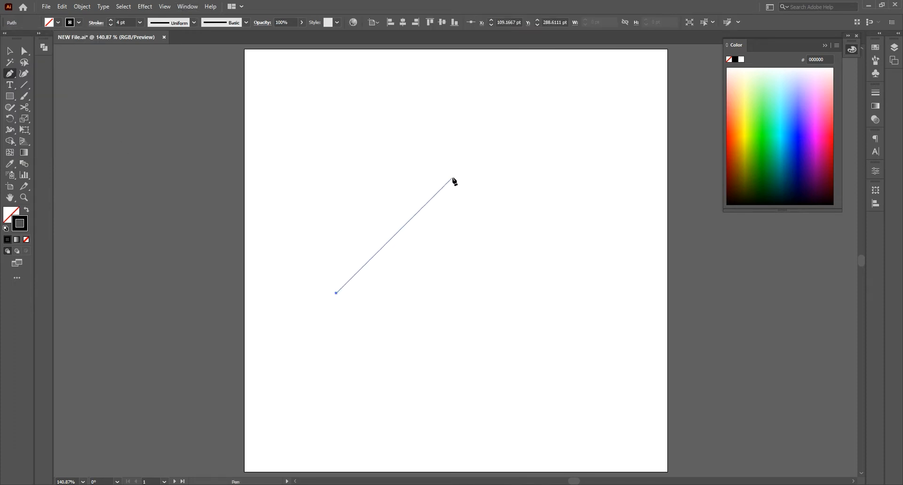
pyautogui.moveTo(455, 175)
pyautogui.mouseDown()
pyautogui.moveTo(463, 133)
pyautogui.moveTo(436, 85)
pyautogui.mouseUp()
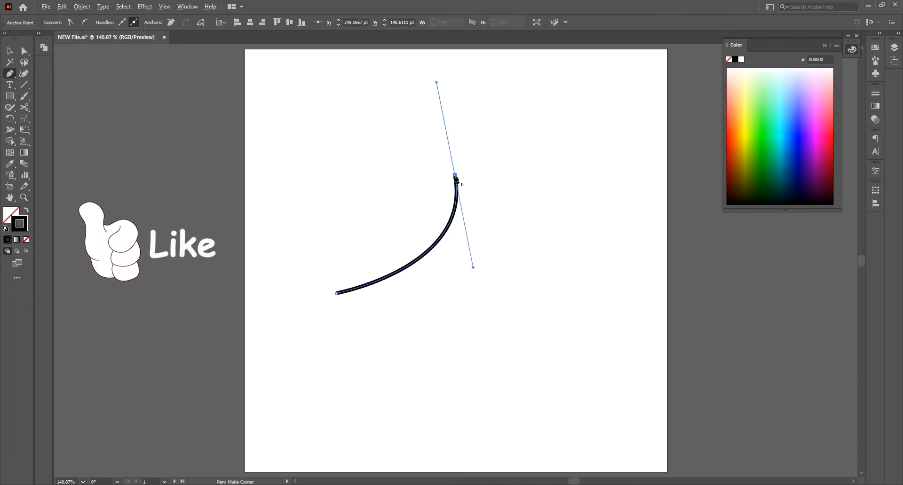
pyautogui.moveTo(455, 176)
pyautogui.mouseDown()
pyautogui.moveTo(518, 189)
pyautogui.moveTo(516, 175)
pyautogui.mouseUp()
pyautogui.moveTo(337, 294); pyautogui.dragTo(199, 288)
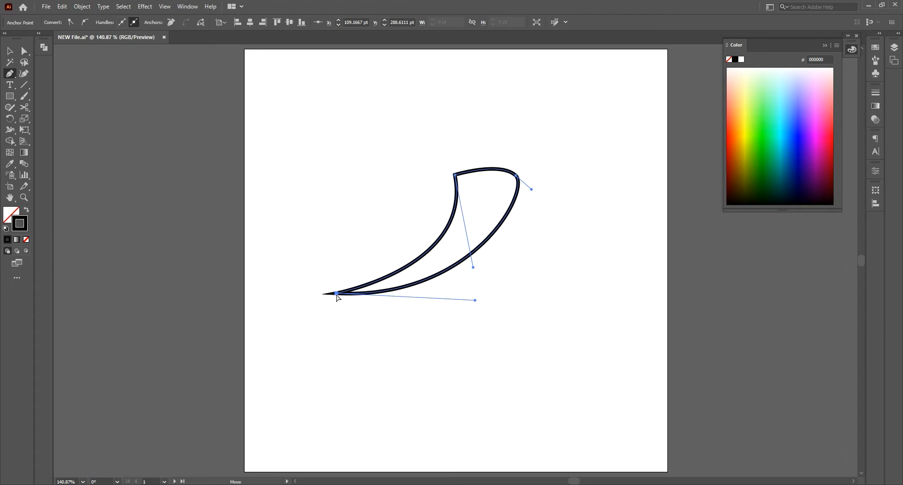
# Step: Reshape the pepper body by lowering its pointed tip and adjusting the curve handles for a stronger bend on both sides
pyautogui.moveTo(337, 295); pyautogui.dragTo(344, 353)
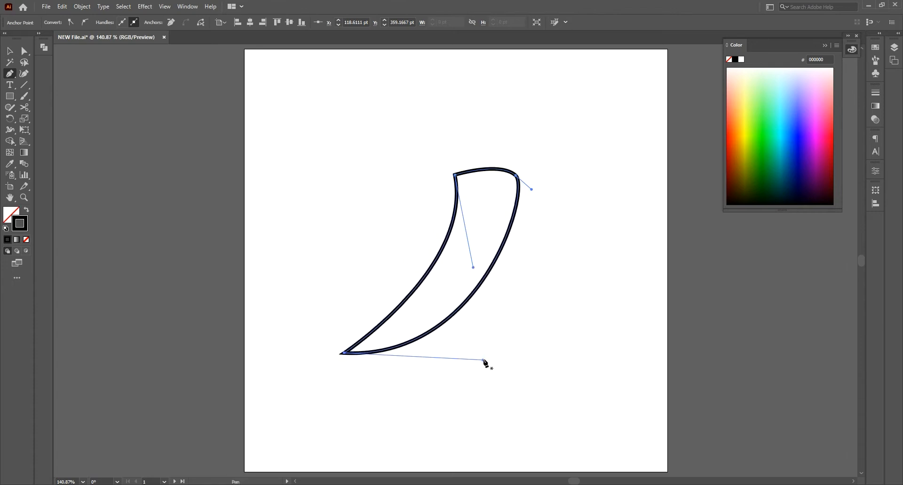
pyautogui.moveTo(484, 361); pyautogui.dragTo(530, 363)
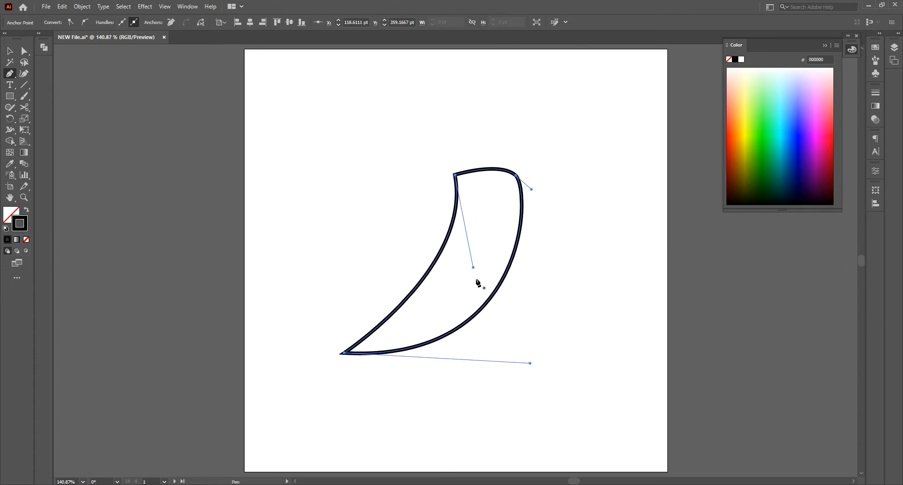
pyautogui.moveTo(473, 267); pyautogui.dragTo(504, 319)
pyautogui.press('v')
pyautogui.click(521, 314)
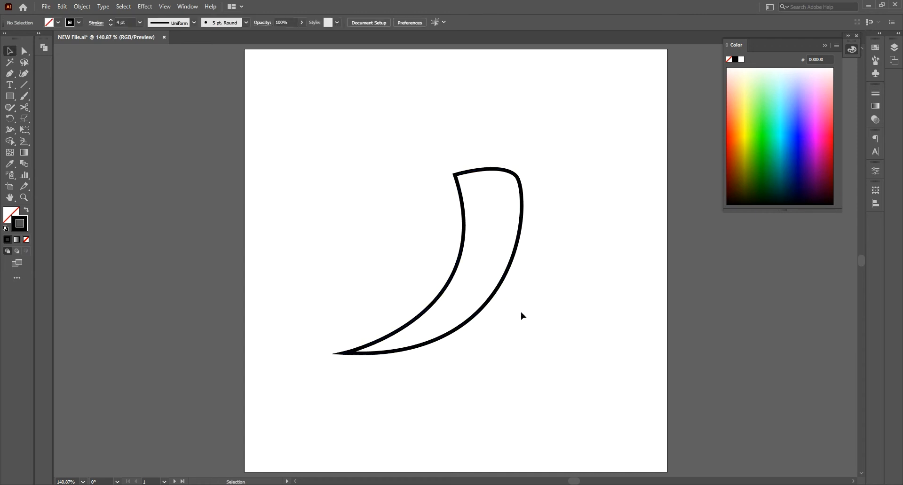
# Step: Move the pepper body slightly down and give its stroke round caps and round corner joins
pyautogui.click(497, 171)
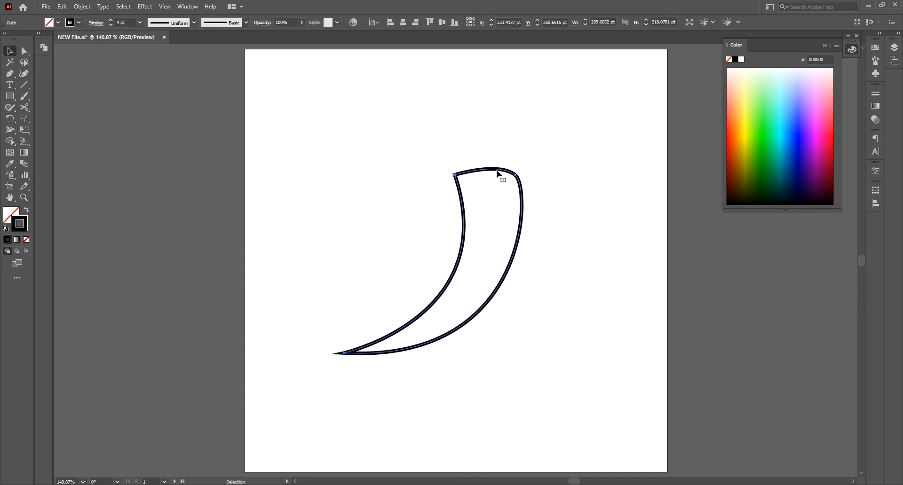
pyautogui.moveTo(465, 226); pyautogui.dragTo(459, 253)
pyautogui.click(96, 23)
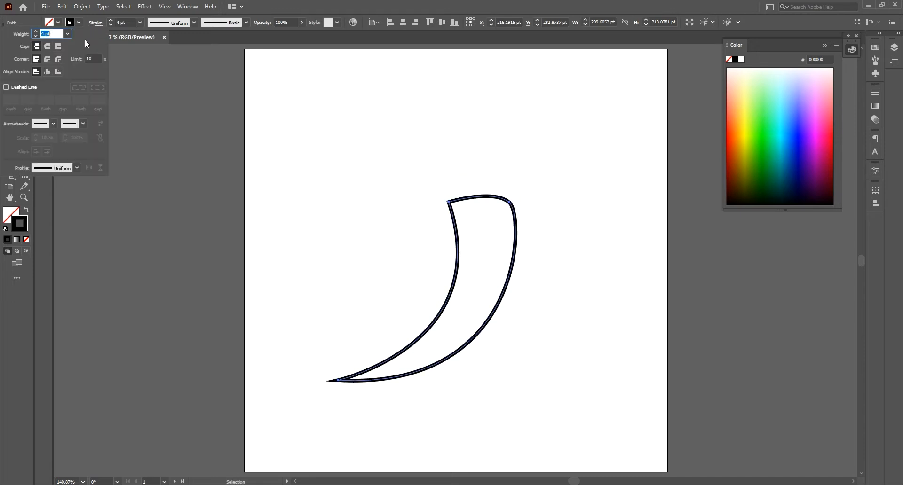
pyautogui.click(49, 47)
pyautogui.click(47, 59)
pyautogui.click(330, 158)
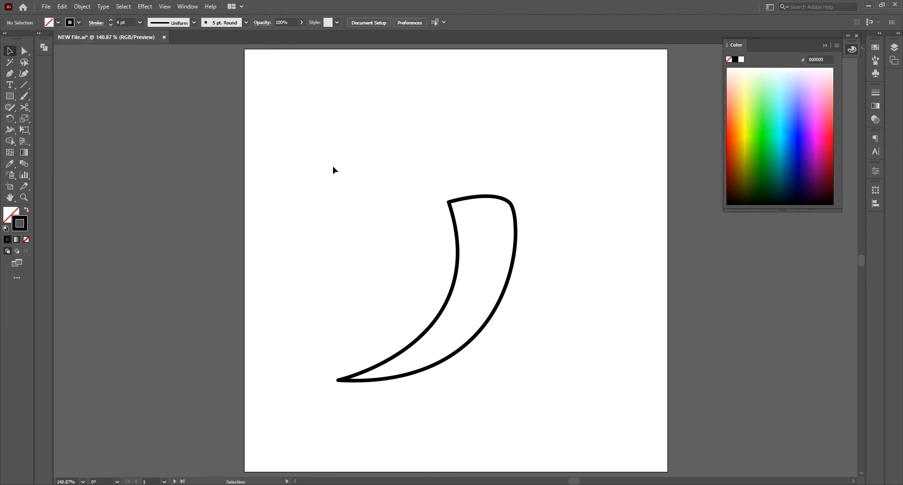
# Step: Draw the left leaf of the pepper's cap with the Pen tool, curving over the body's upper-left corner
pyautogui.click(10, 74)
pyautogui.click(478, 187)
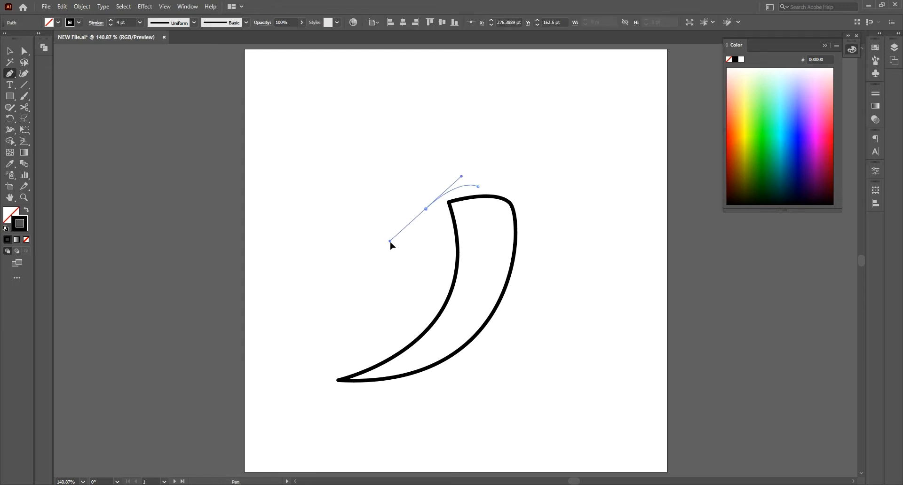
pyautogui.moveTo(390, 241); pyautogui.dragTo(389, 241)
pyautogui.moveTo(426, 209); pyautogui.dragTo(415, 213)
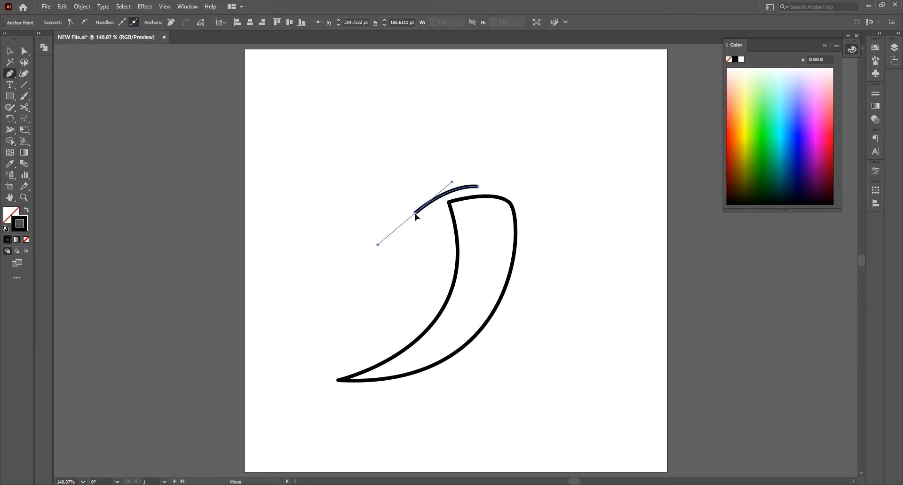
pyautogui.moveTo(453, 182); pyautogui.dragTo(454, 172)
pyautogui.click(415, 213)
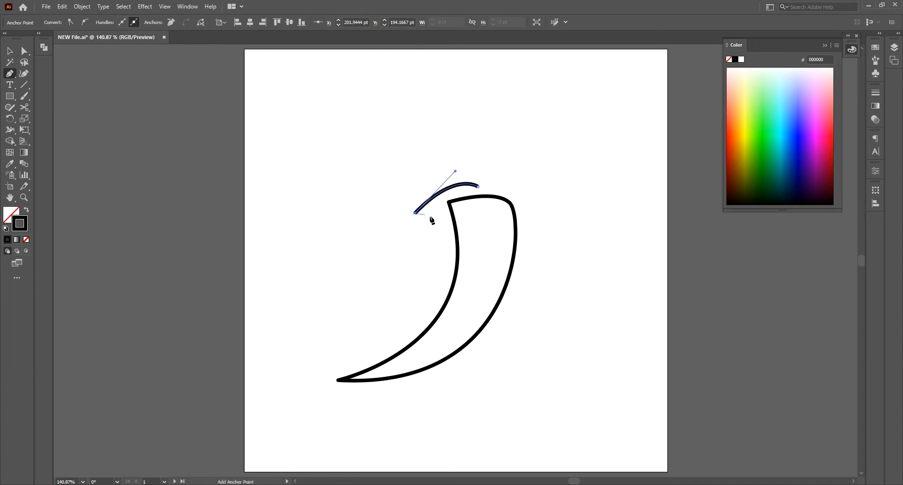
pyautogui.moveTo(474, 210); pyautogui.dragTo(497, 180)
pyautogui.click(474, 209)
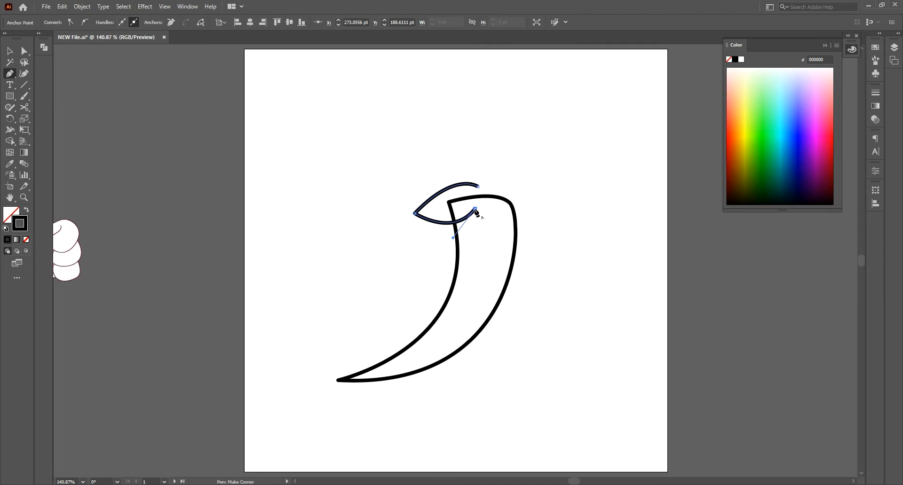
pyautogui.moveTo(474, 209); pyautogui.dragTo(478, 200)
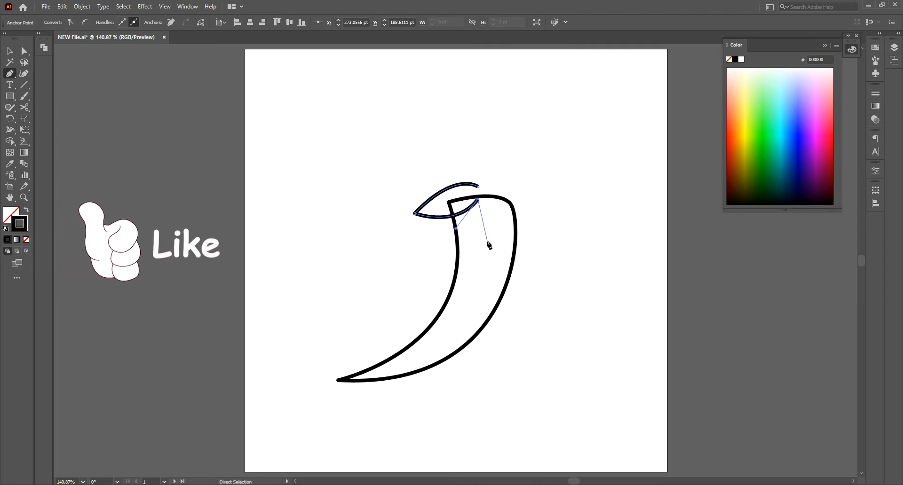
# Step: Continue the cap's path with a narrow middle leaf pointing down over the body
pyautogui.moveTo(484, 239)
pyautogui.mouseDown()
pyautogui.moveTo(495, 259)
pyautogui.moveTo(472, 225)
pyautogui.mouseUp()
pyautogui.click(495, 254)
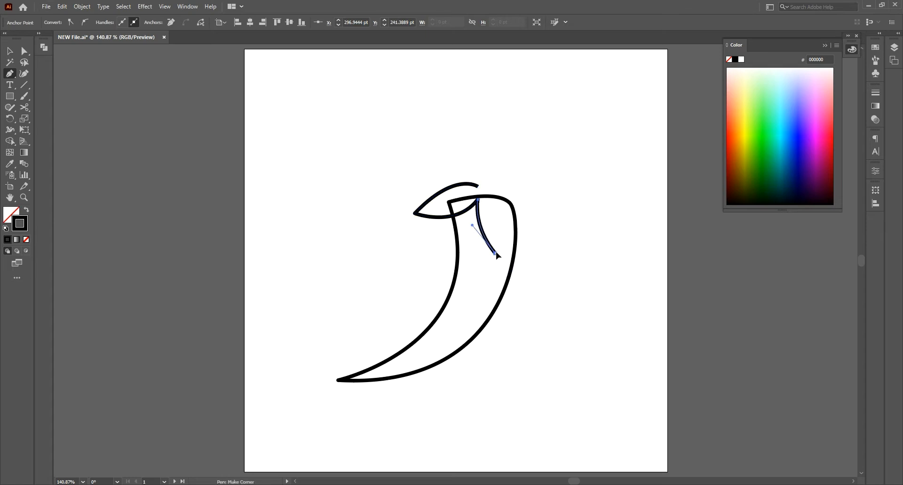
pyautogui.moveTo(500, 202); pyautogui.dragTo(512, 183)
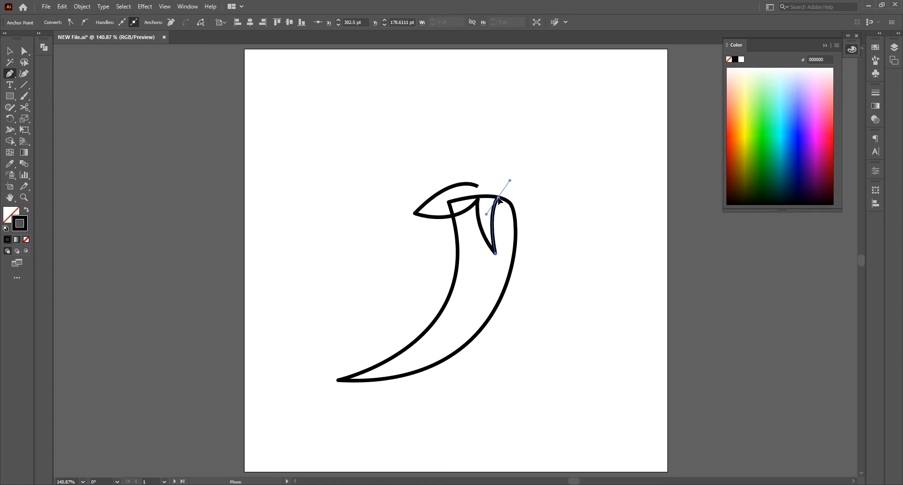
pyautogui.click(500, 200)
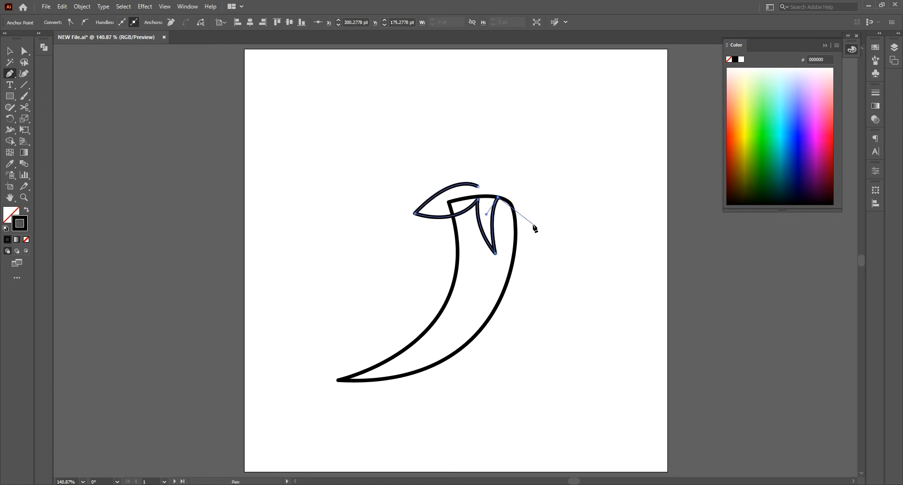
# Step: Continue the cap's path with a curved right leaf that hangs over the body's right edge and ends at the stem base
pyautogui.moveTo(541, 230); pyautogui.dragTo(574, 236)
pyautogui.click(540, 230)
pyautogui.moveTo(490, 184); pyautogui.dragTo(439, 189)
pyautogui.click(490, 185)
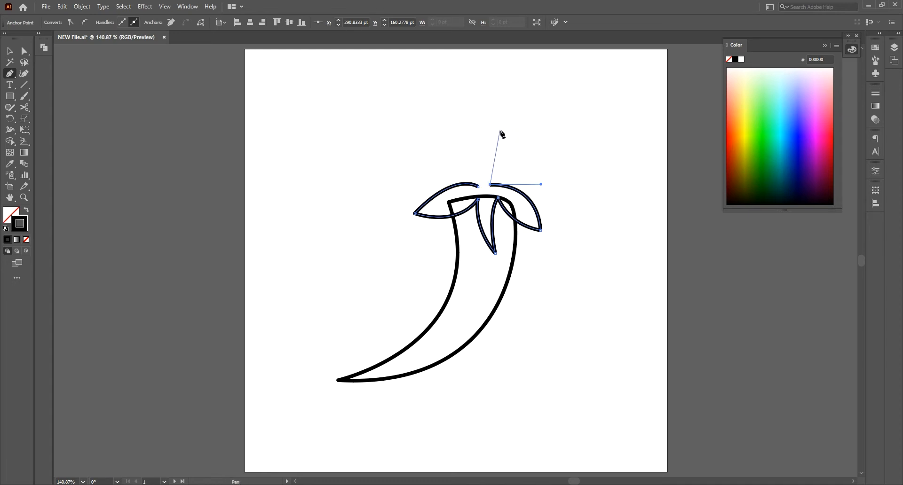
# Step: Draw the curved stem above the leaves, close the path, and adjust the stem end to a slanted cut
pyautogui.moveTo(502, 131); pyautogui.dragTo(535, 128)
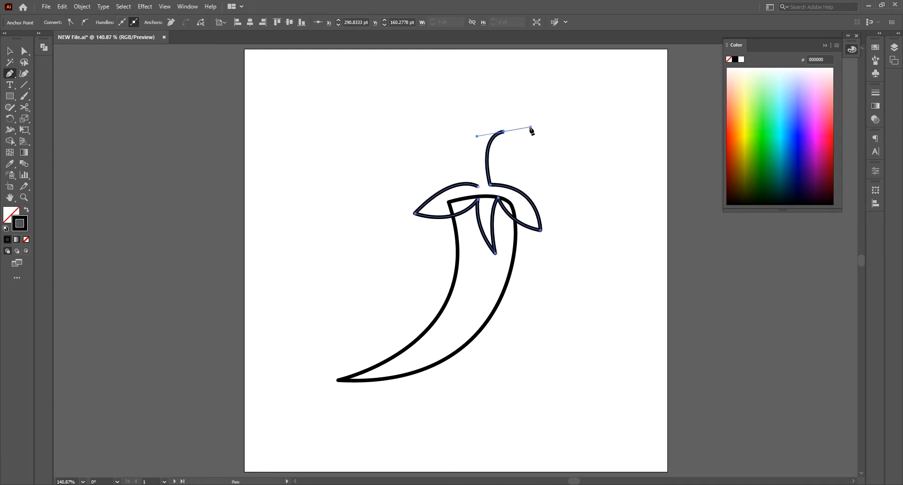
pyautogui.moveTo(478, 185); pyautogui.dragTo(492, 248)
pyautogui.keyDown('ctrl'); pyautogui.click(499, 125); pyautogui.keyUp('ctrl')
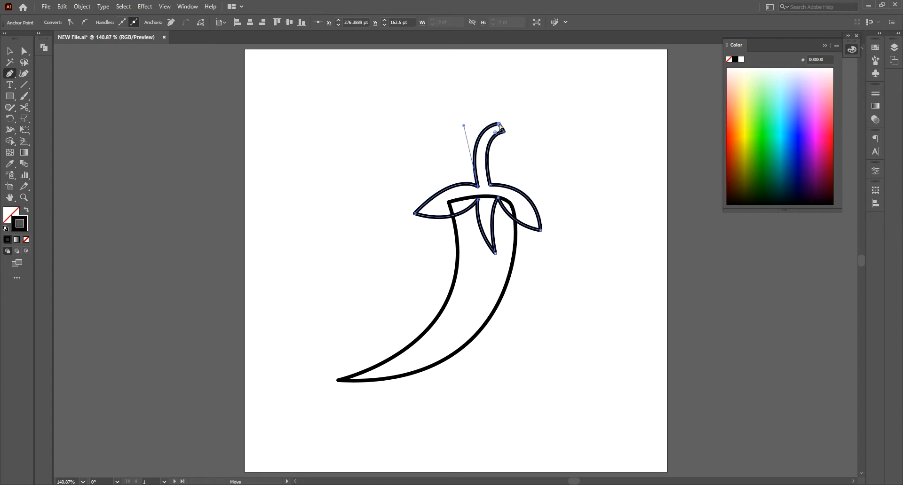
pyautogui.moveTo(499, 124); pyautogui.dragTo(494, 115)
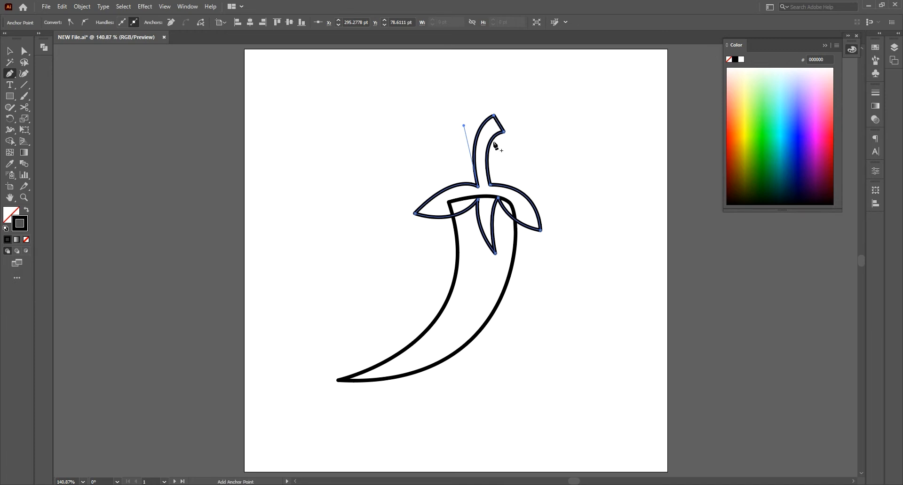
# Step: Reshape the right leaf's outer edge with an added anchor point so it bulges near the stem and curves inward toward its tip
pyautogui.keyDown('ctrl'); pyautogui.click(530, 206); pyautogui.keyUp('ctrl')
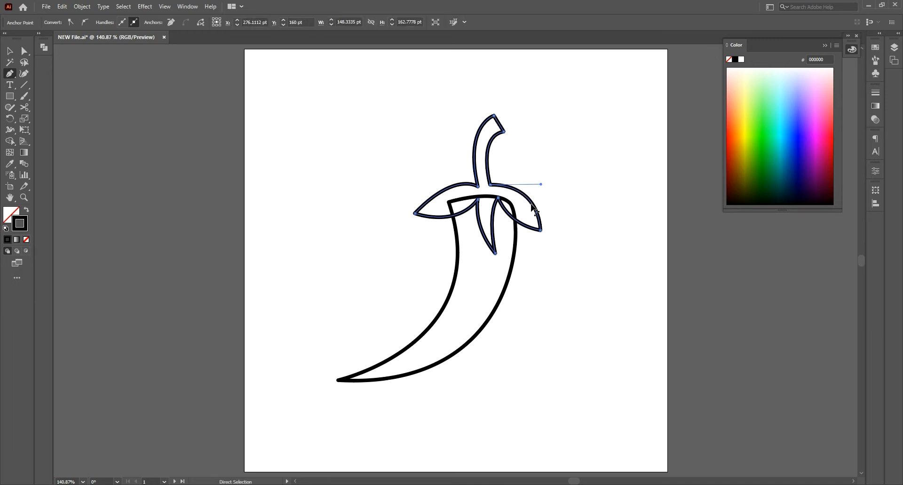
pyautogui.keyDown('ctrl'); pyautogui.click(541, 231); pyautogui.keyUp('ctrl')
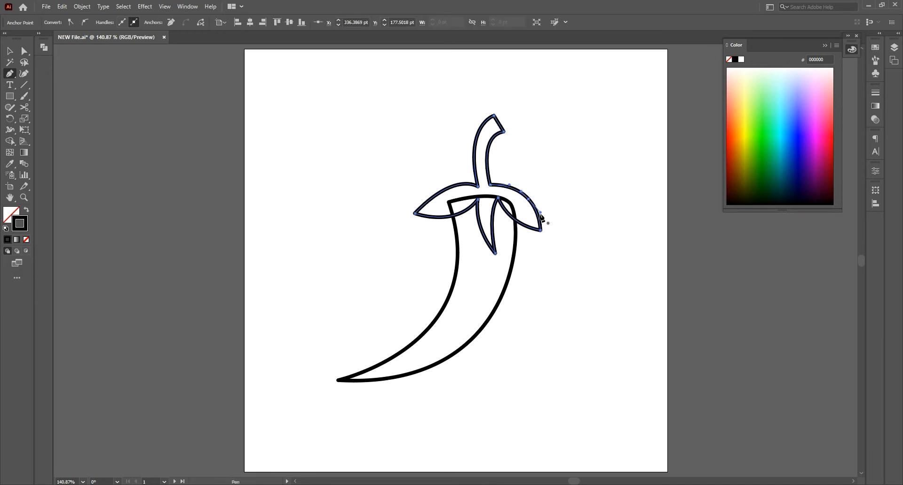
pyautogui.moveTo(541, 214); pyautogui.dragTo(527, 190)
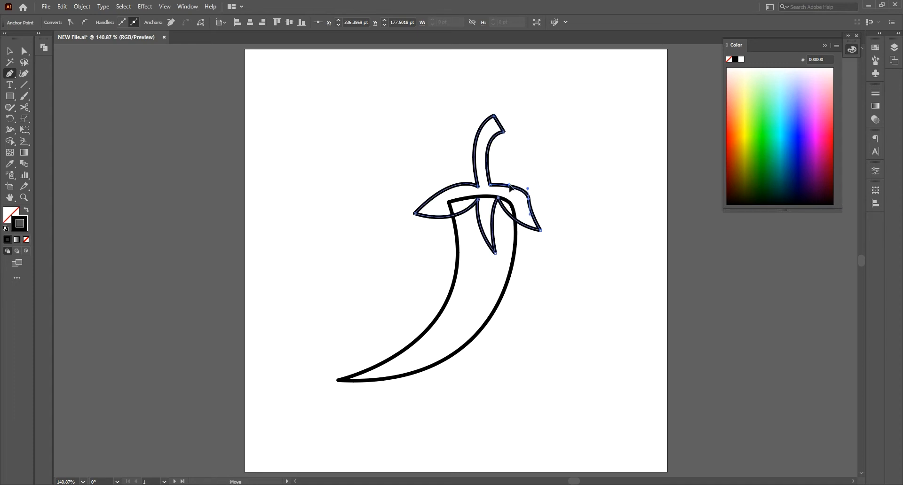
pyautogui.keyDown('ctrl'); pyautogui.click(528, 199); pyautogui.keyUp('ctrl')
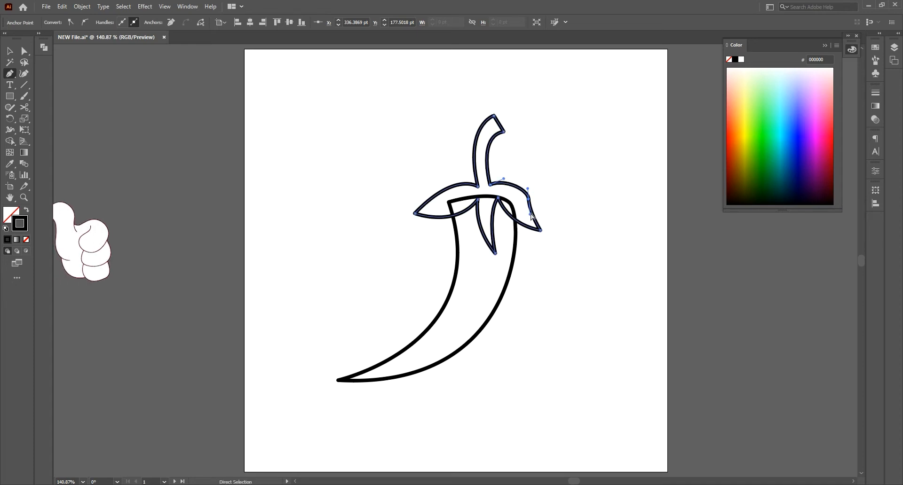
pyautogui.keyDown('ctrl'); pyautogui.click(530, 214); pyautogui.keyUp('ctrl')
pyautogui.keyDown('ctrl'); pyautogui.click(528, 199); pyautogui.keyUp('ctrl')
pyautogui.moveTo(529, 199); pyautogui.dragTo(524, 184)
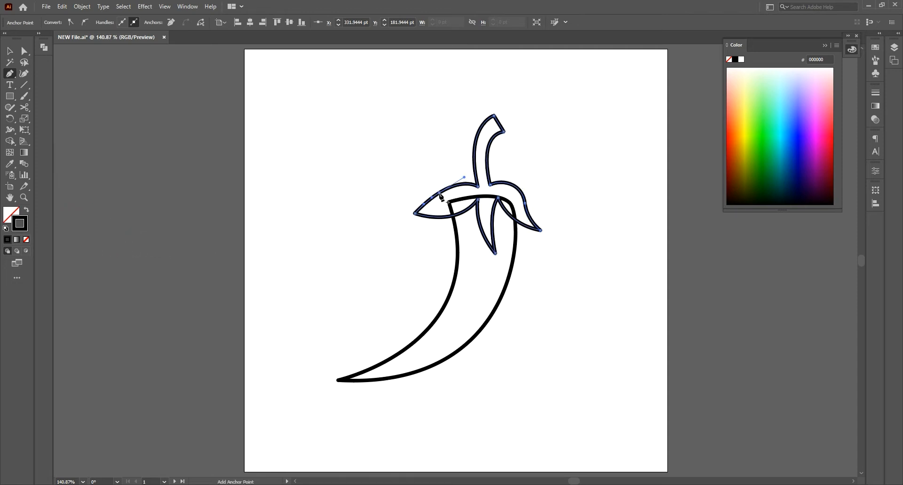
# Step: Reshape the left leaf's upper edge into a matching S-curve and deselect the path
pyautogui.moveTo(465, 178); pyautogui.dragTo(458, 169)
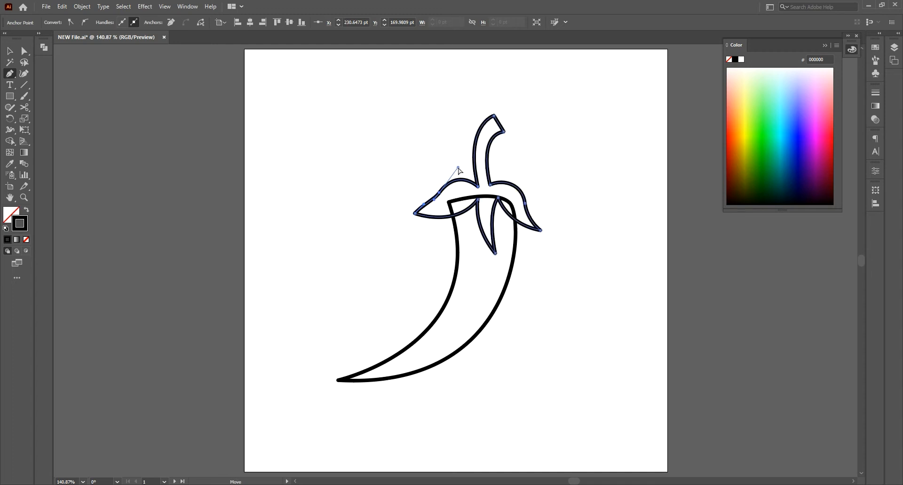
pyautogui.moveTo(424, 205); pyautogui.dragTo(443, 196)
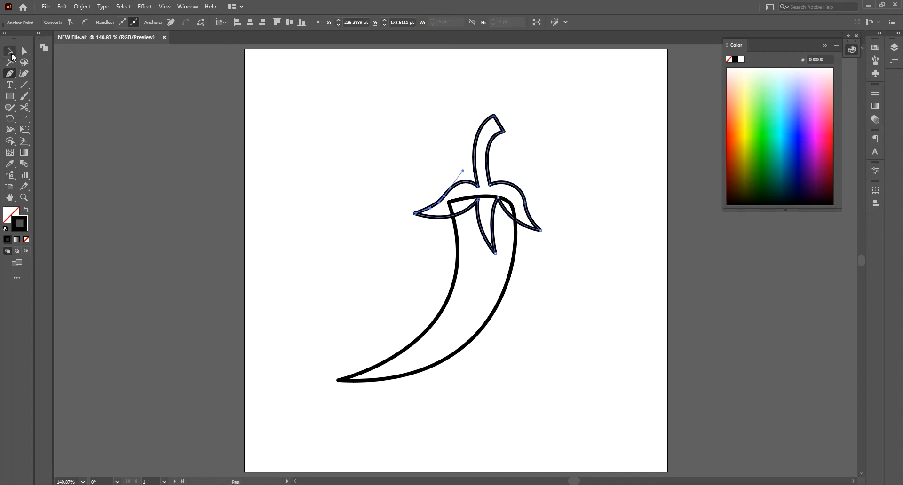
pyautogui.click(10, 53)
pyautogui.click(284, 225)
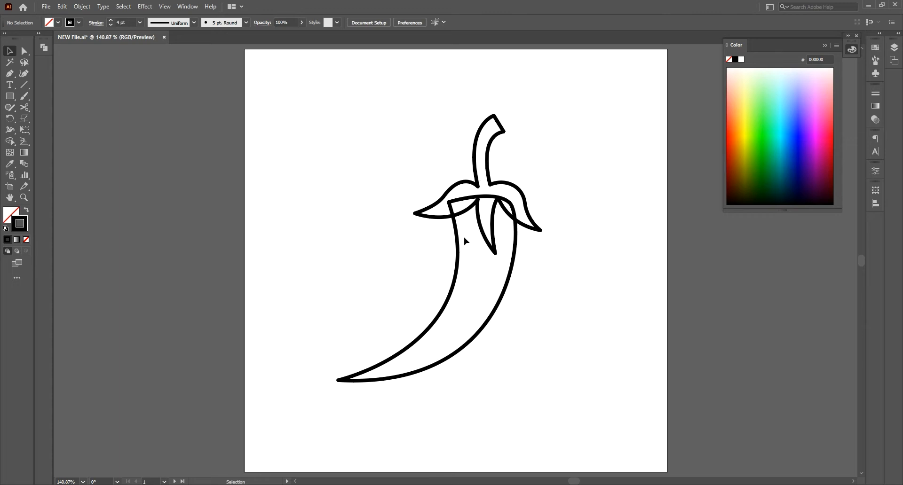
# Step: Nudge the cap and stem shape slightly up, fill it with dark green 017C01, and deselect it
pyautogui.click(482, 215)
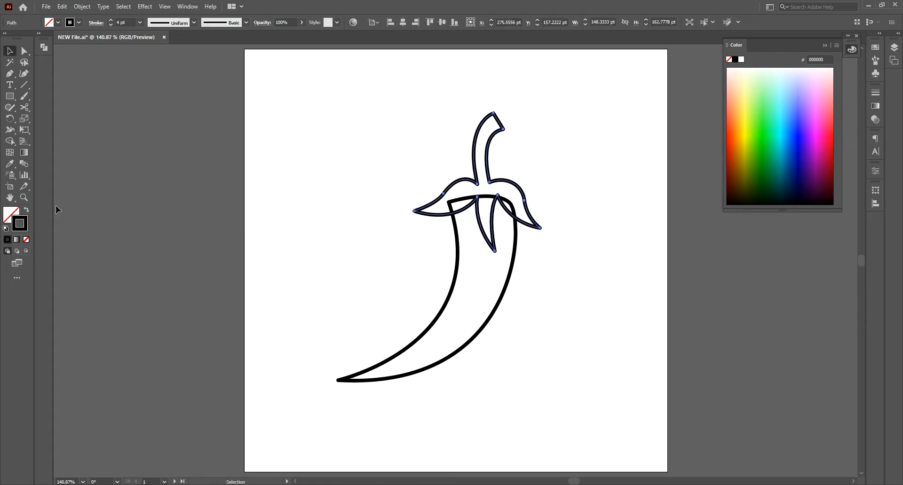
pyautogui.click(10, 239)
pyautogui.doubleClick(12, 216)
pyautogui.moveTo(655, 145)
pyautogui.mouseDown()
pyautogui.moveTo(682, 100)
pyautogui.moveTo(681, 176)
pyautogui.moveTo(663, 157)
pyautogui.mouseUp()
pyautogui.click(677, 147)
pyautogui.click(661, 154)
pyautogui.click(777, 100)
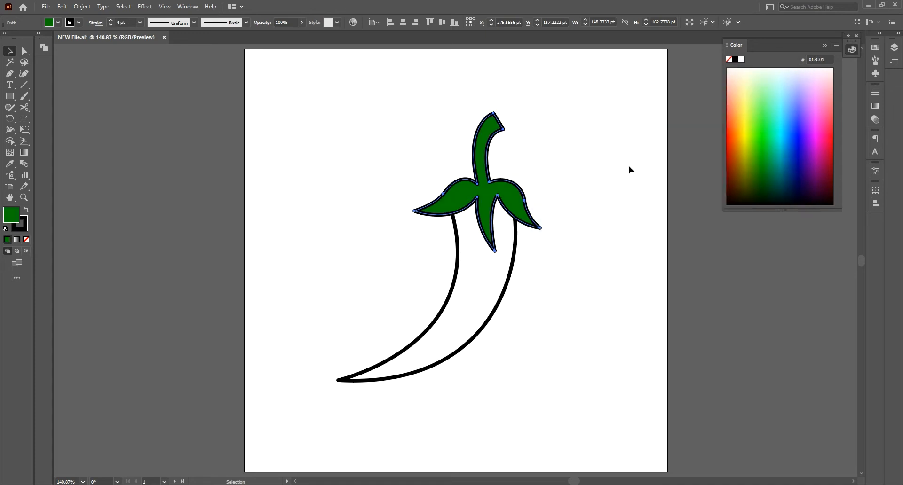
pyautogui.click(623, 169)
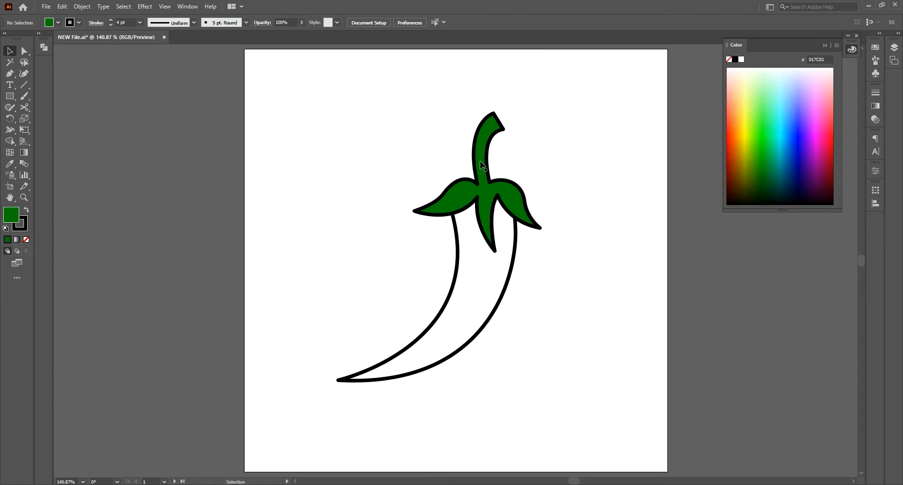
# Step: Fill the pepper body with red D10B0B and deselect it
pyautogui.click(464, 253)
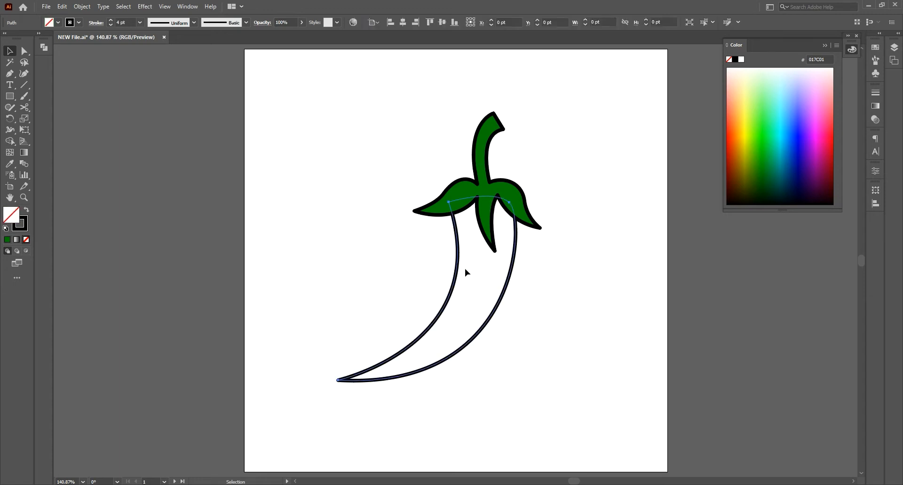
pyautogui.click(7, 239)
pyautogui.doubleClick(10, 215)
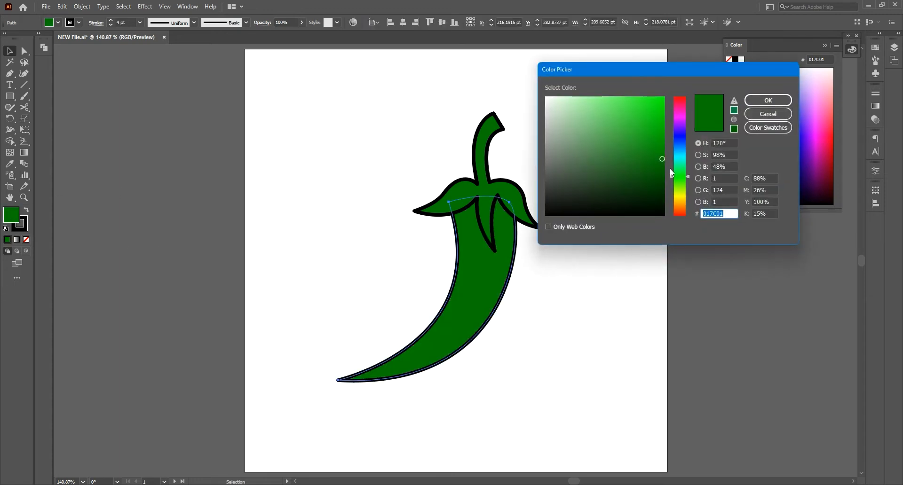
pyautogui.moveTo(680, 170); pyautogui.dragTo(683, 221)
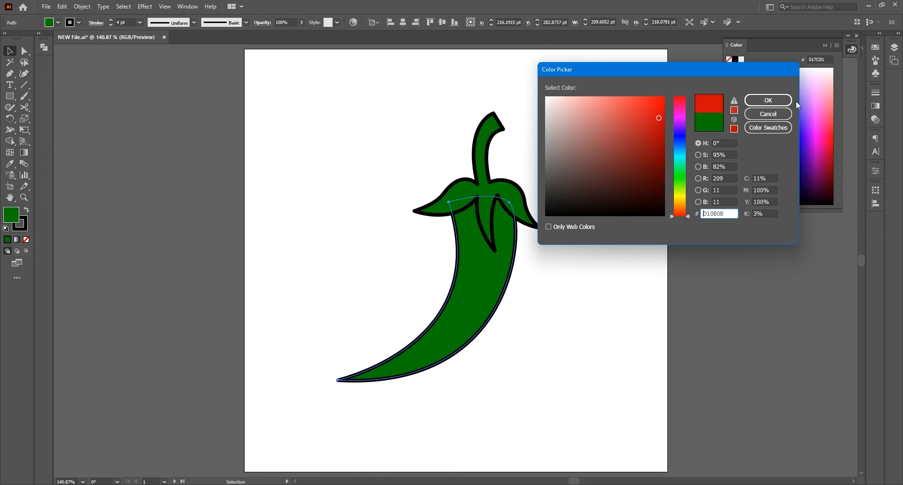
pyautogui.click(787, 100)
pyautogui.click(562, 263)
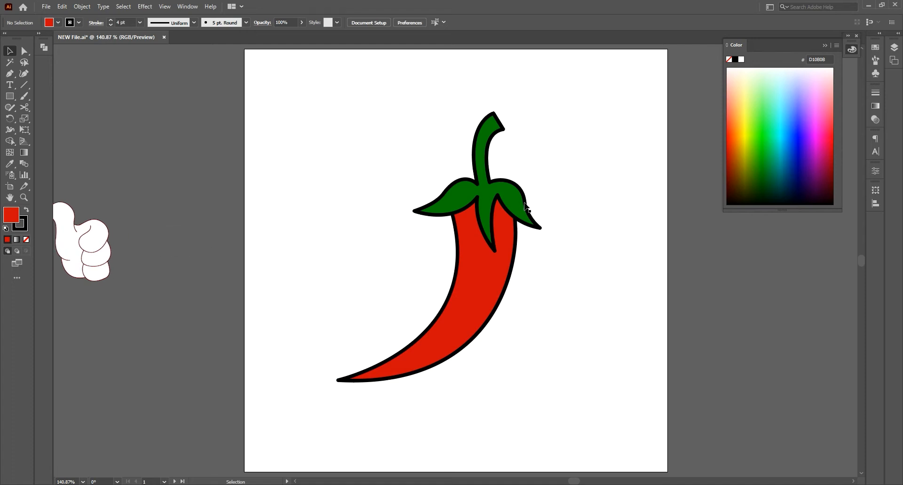
# Step: Copy the red pepper body and paste it in place twice
pyautogui.click(454, 287)
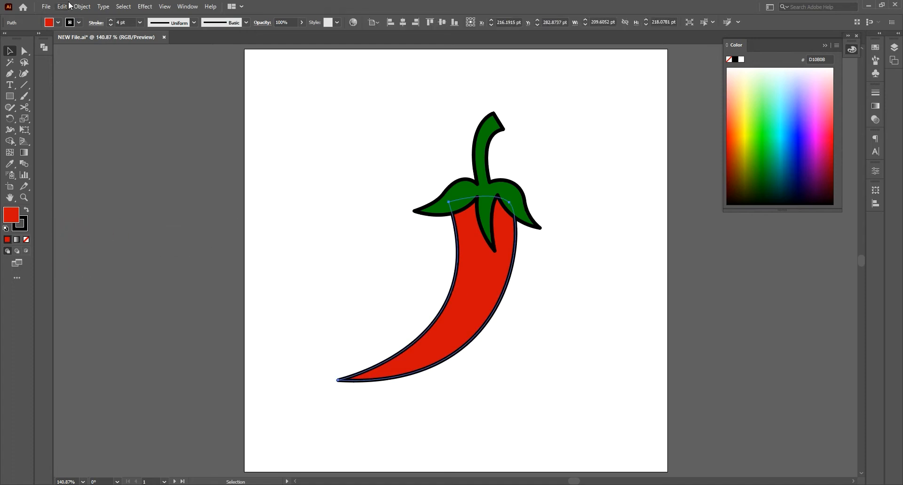
pyautogui.click(66, 6)
pyautogui.click(78, 52)
pyautogui.click(63, 6)
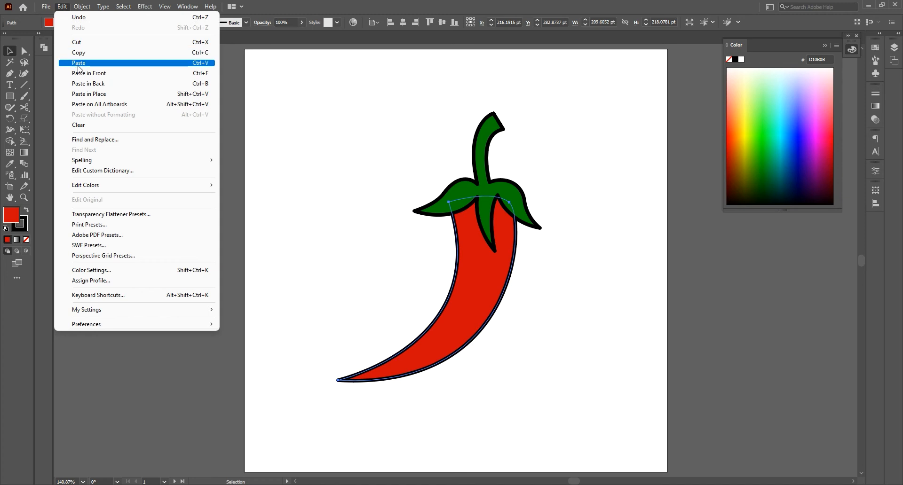
pyautogui.click(82, 94)
pyautogui.click(62, 6)
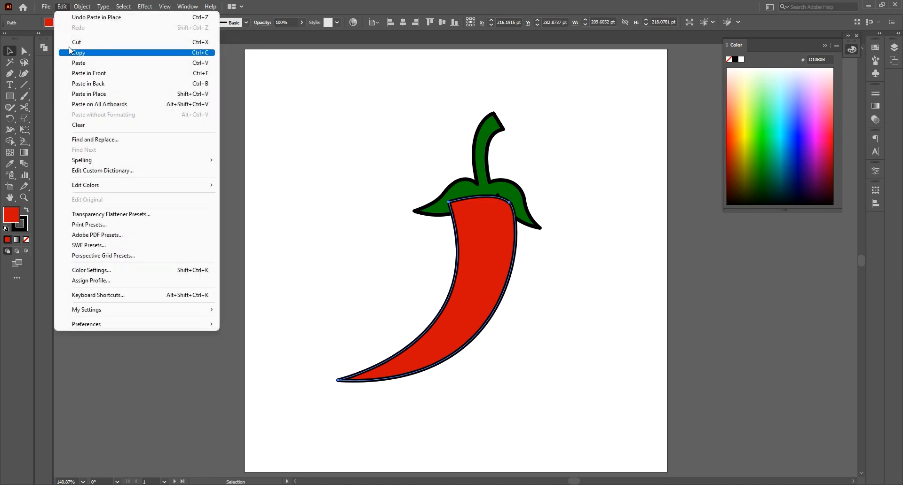
pyautogui.click(74, 95)
# Step: Shift the topmost body copy about 13 pt to the right and select both pasted copies together
pyautogui.moveTo(467, 290); pyautogui.dragTo(476, 295)
pyautogui.click(484, 269)
pyautogui.keyDown('shift'); pyautogui.click(463, 264); pyautogui.keyUp('shift')
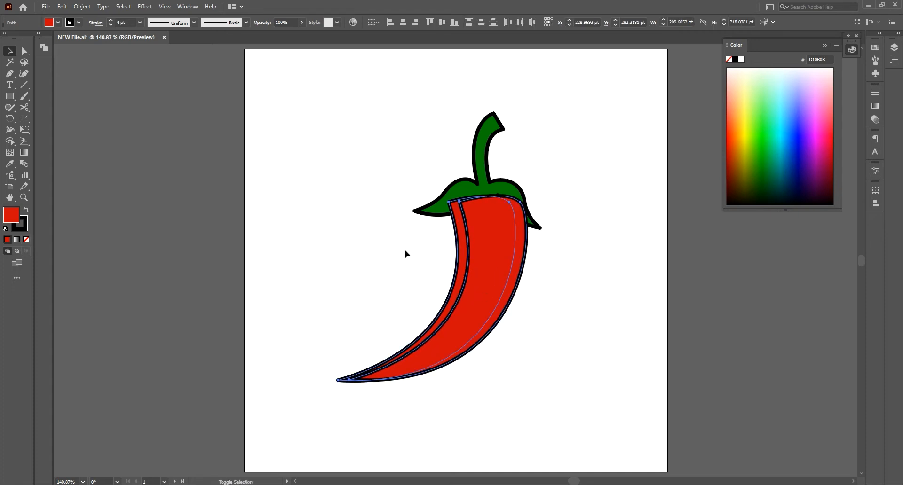
# Step: Merge the shifted copy's regions with the Shape Builder and delete the merged piece, leaving a strip along the body's left edge
pyautogui.click(11, 142)
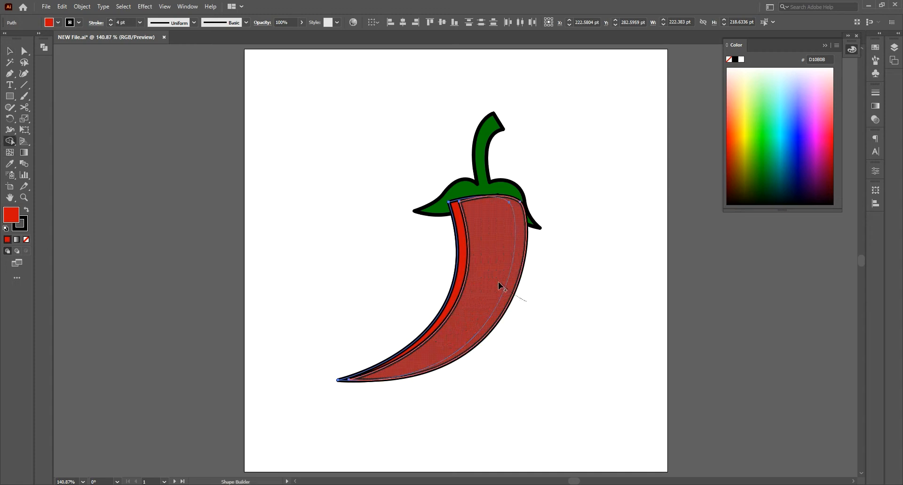
pyautogui.click(497, 284)
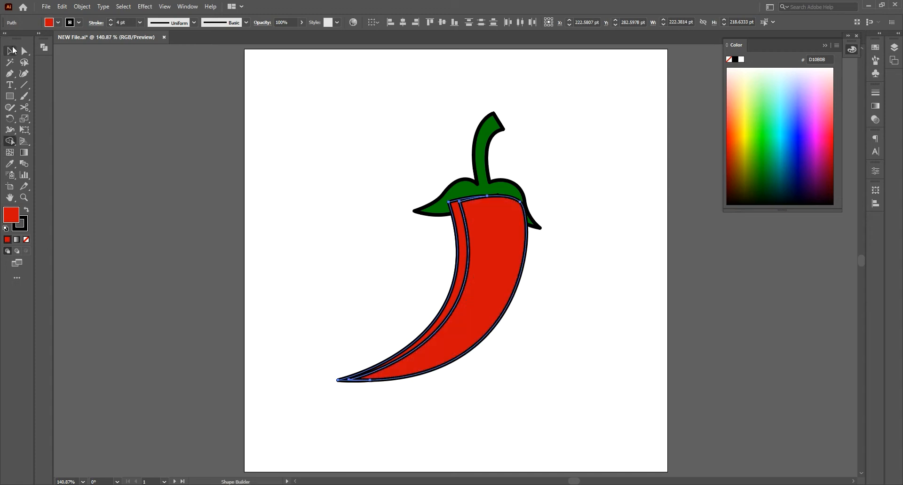
pyautogui.click(10, 51)
pyautogui.click(322, 214)
pyautogui.click(498, 279)
pyautogui.press('Delete')
# Step: Remove the leftover anchor points at the upper and lower ends of the left-edge strip
pyautogui.click(460, 227)
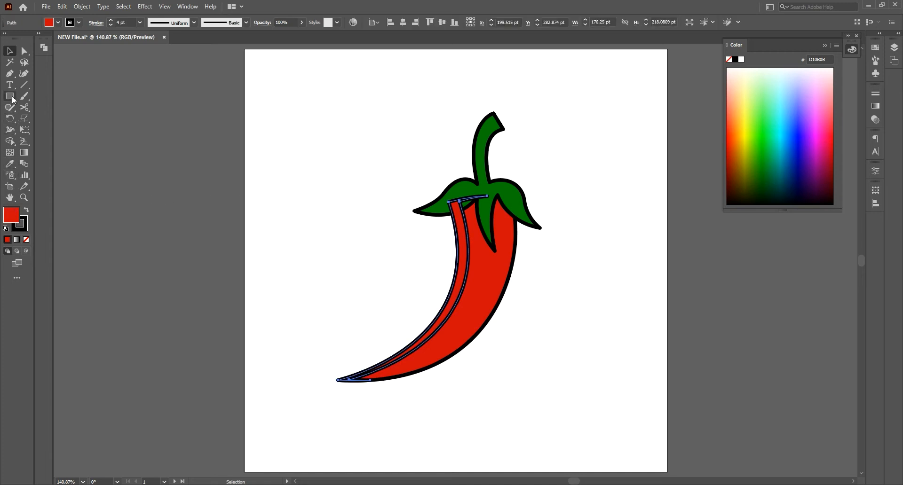
pyautogui.click(9, 73)
pyautogui.click(488, 197)
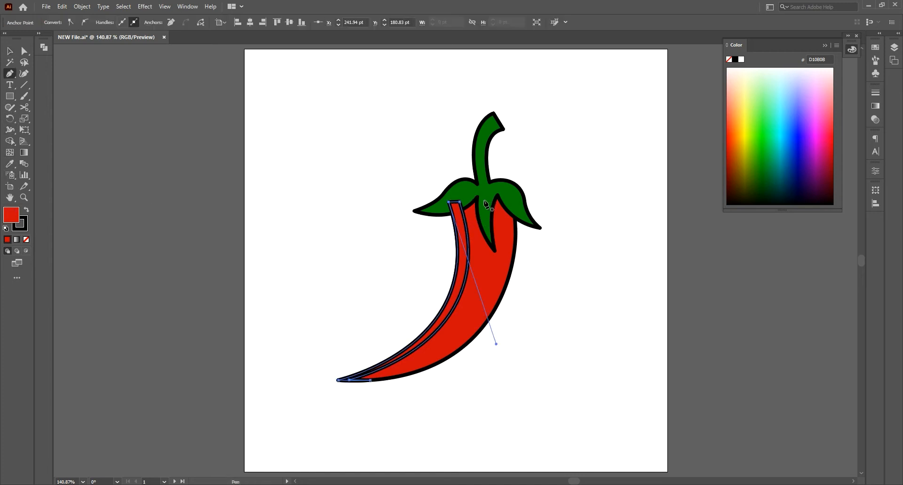
pyautogui.click(370, 381)
pyautogui.click(9, 53)
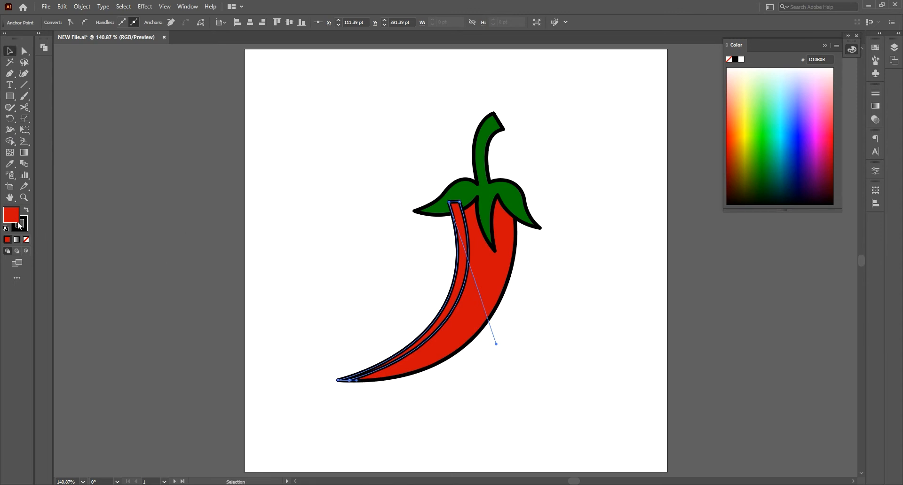
# Step: Remove the left-edge strip's stroke, fill it with white FFFFFF, and deselect it
pyautogui.click(27, 239)
pyautogui.doubleClick(13, 214)
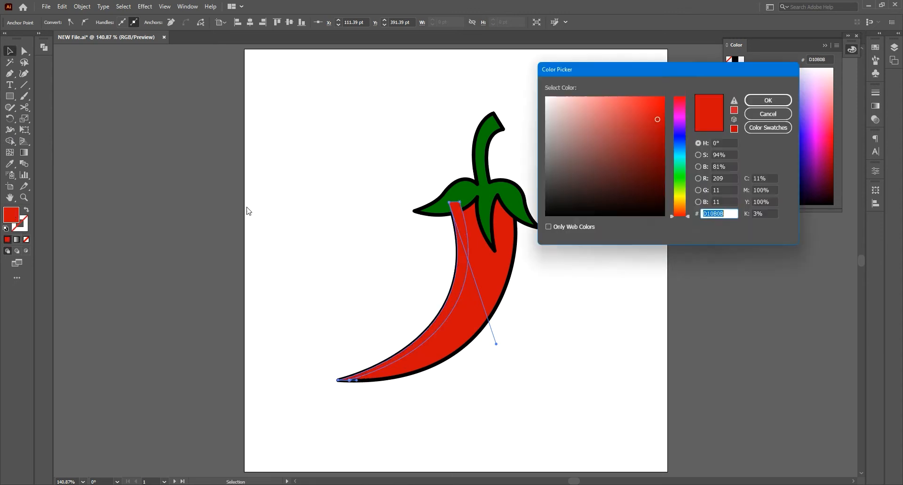
pyautogui.moveTo(551, 100); pyautogui.dragTo(544, 95)
pyautogui.click(757, 101)
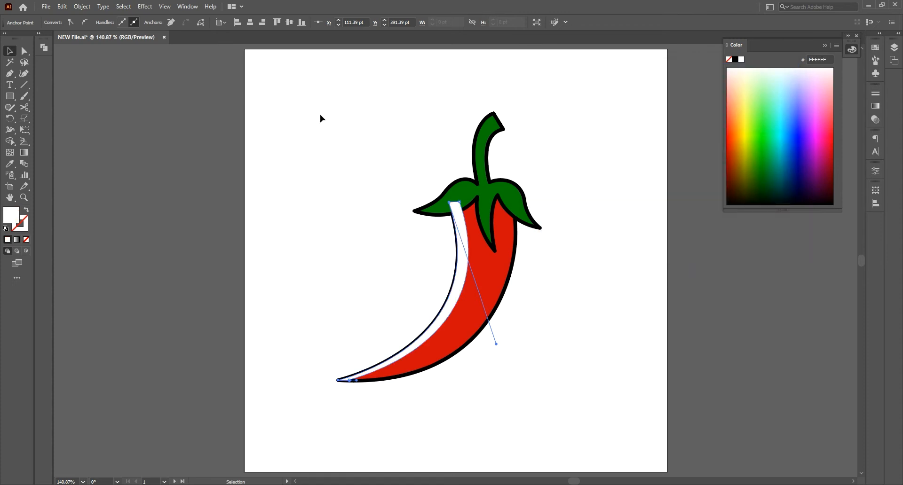
pyautogui.click(193, 154)
# Step: Set the opacity of the white left-edge strip to 30% and deselect it
pyautogui.click(459, 237)
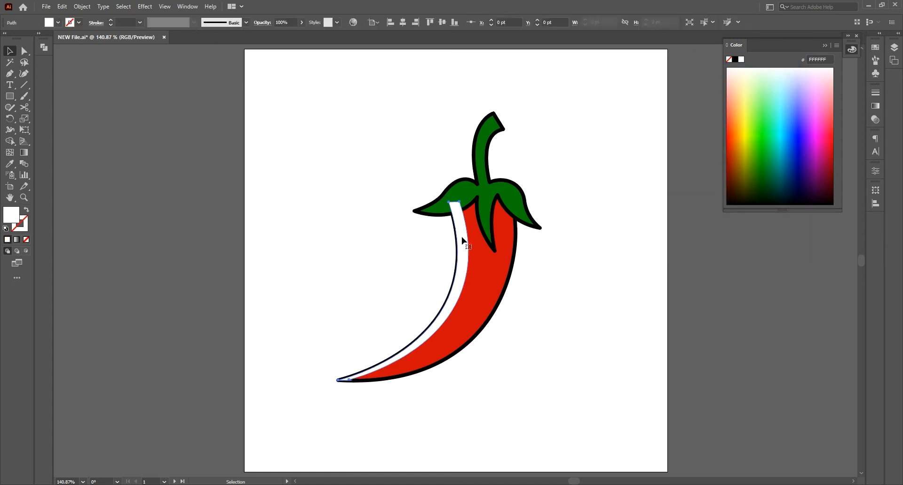
pyautogui.click(286, 23)
pyautogui.write('3')
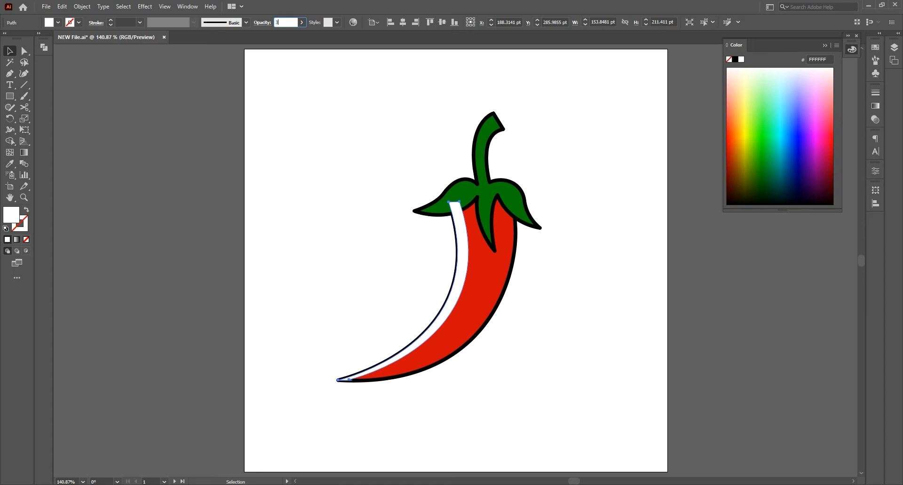
pyautogui.write('0')
pyautogui.press('Return')
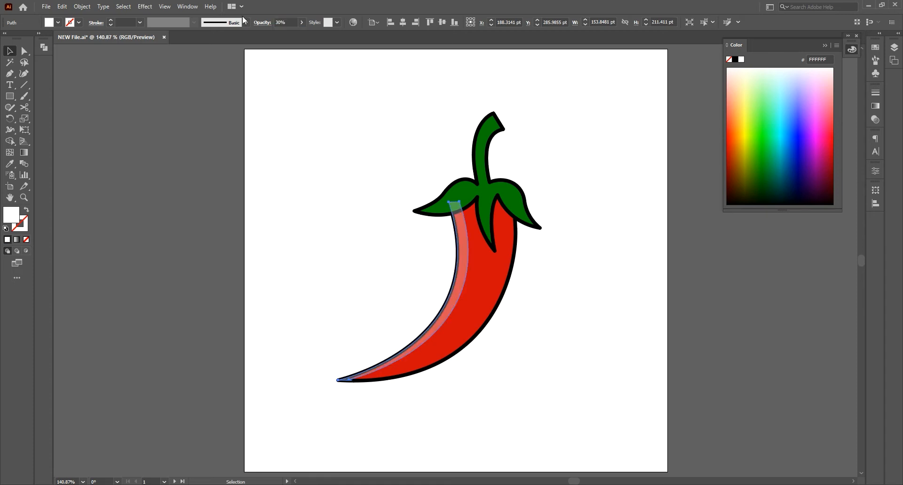
pyautogui.click(506, 330)
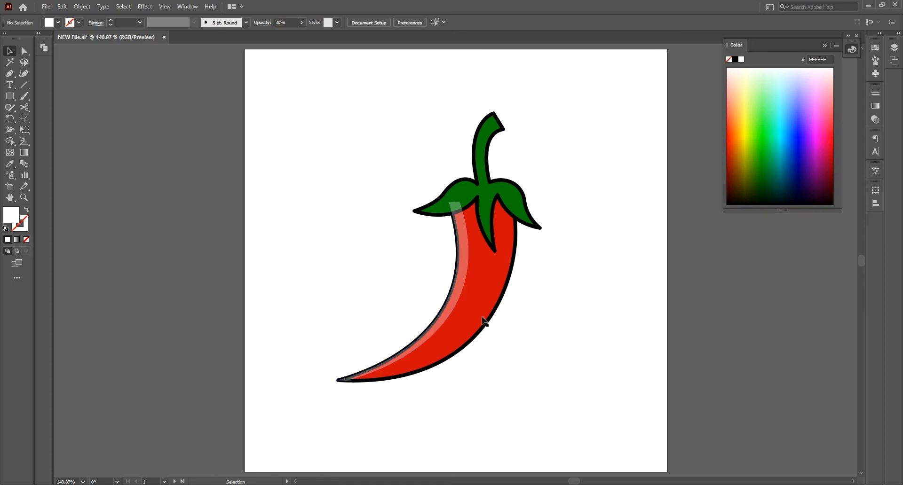
# Step: Copy the red body again and paste two more copies in place for the right-edge shading
pyautogui.click(485, 322)
pyautogui.click(62, 6)
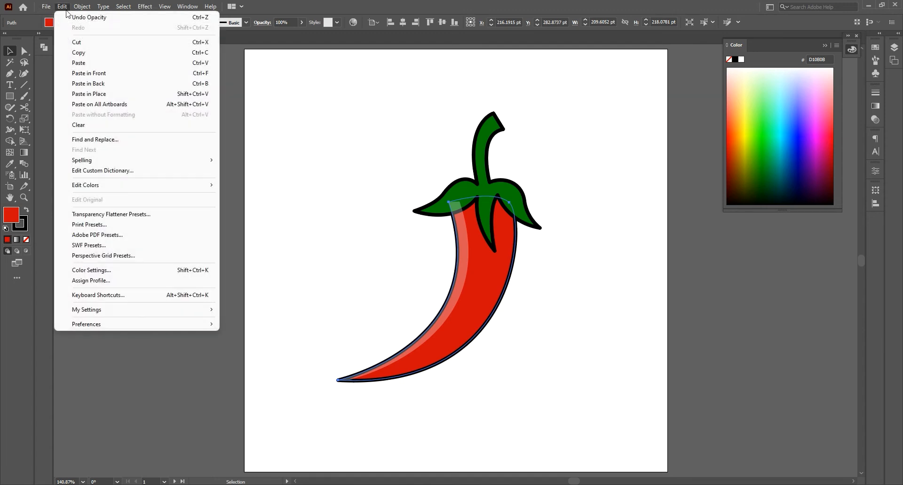
pyautogui.click(78, 52)
pyautogui.click(62, 6)
pyautogui.click(87, 94)
pyautogui.click(62, 6)
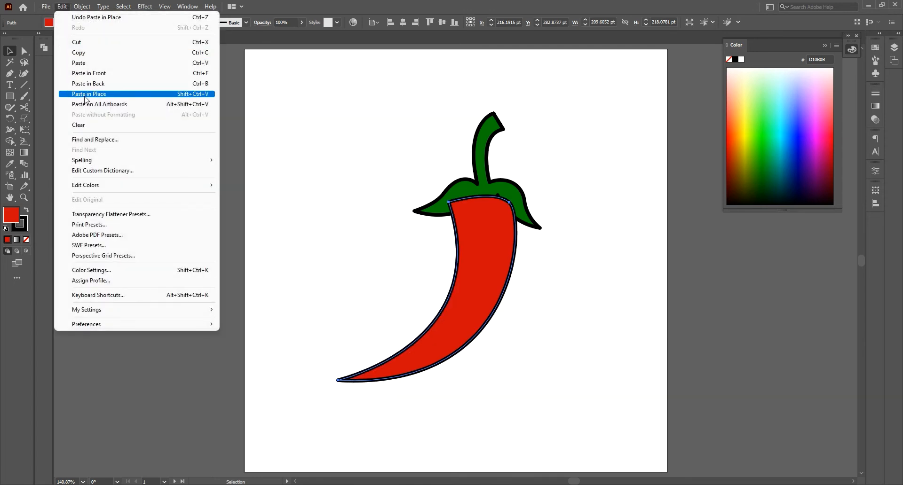
pyautogui.click(84, 94)
# Step: Shift the topmost body copy about 8 pt left and 5 pt up, and select the copy beneath it too
pyautogui.moveTo(478, 246); pyautogui.dragTo(470, 241)
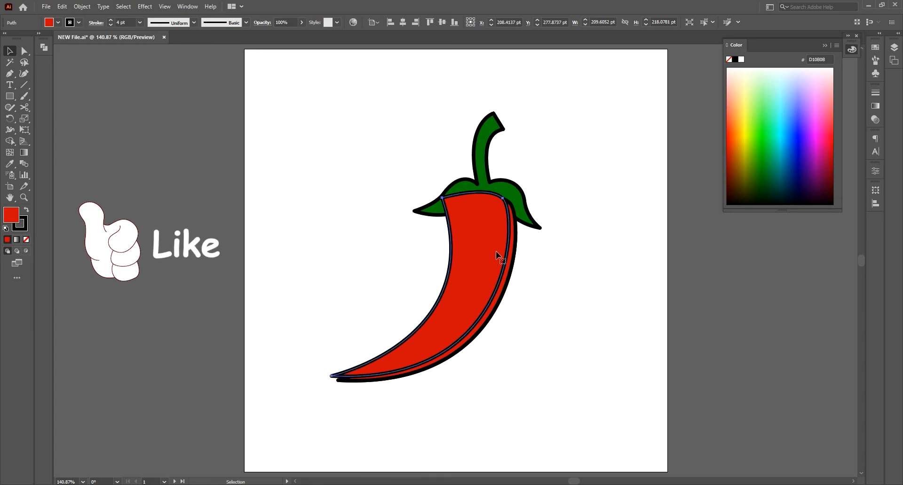
pyautogui.keyDown('shift'); pyautogui.click(511, 257); pyautogui.keyUp('shift')
# Step: Combine the shifted copy's regions with the Shape Builder and delete the result, leaving a strip along the body's right edge
pyautogui.click(9, 142)
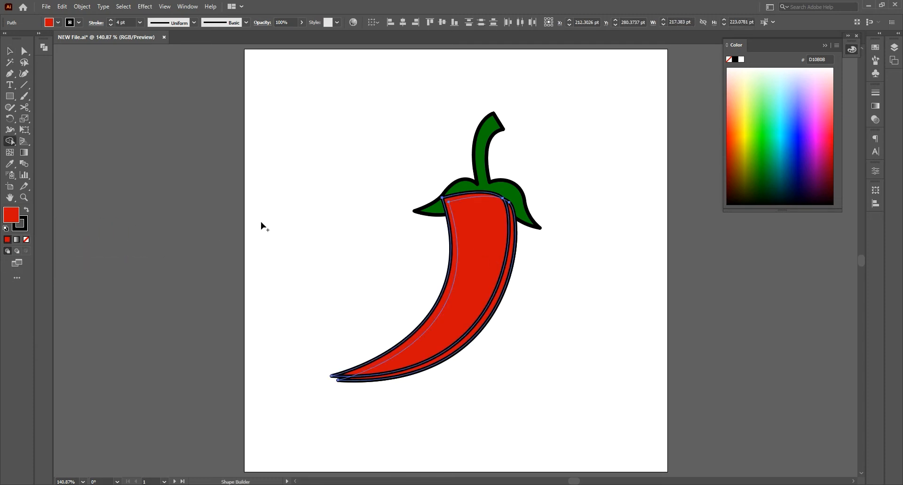
pyautogui.moveTo(395, 256); pyautogui.dragTo(465, 280)
pyautogui.click(7, 52)
pyautogui.click(333, 204)
pyautogui.click(467, 259)
pyautogui.press('Delete')
# Step: Give the right-edge strip a black 000000 fill, no stroke, and 30% opacity
pyautogui.click(503, 286)
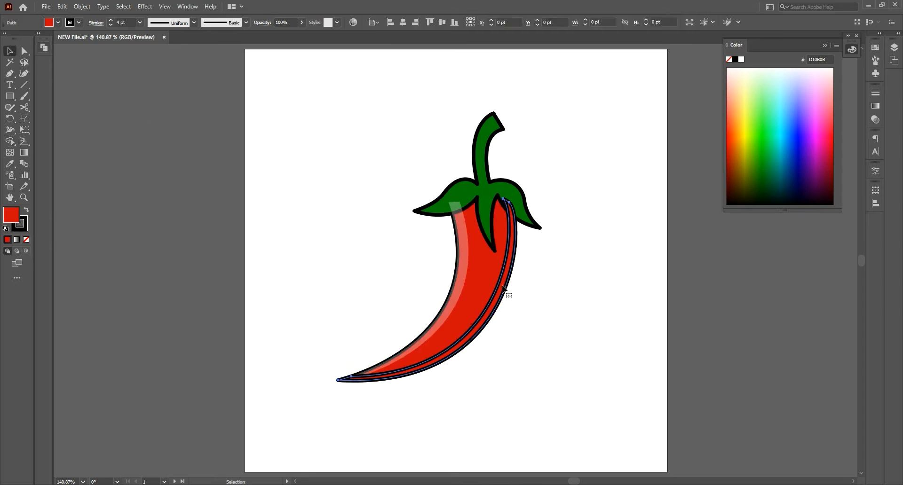
pyautogui.doubleClick(11, 218)
pyautogui.moveTo(558, 210); pyautogui.dragTo(544, 220)
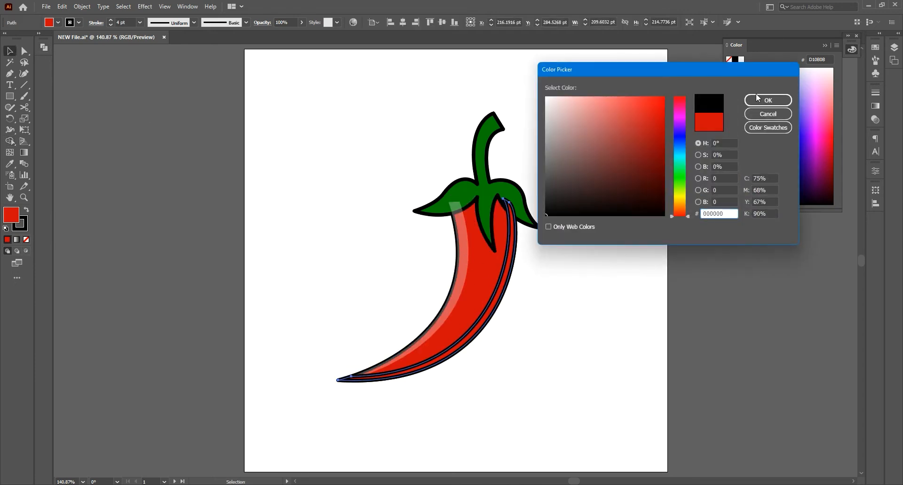
pyautogui.click(767, 100)
pyautogui.click(26, 239)
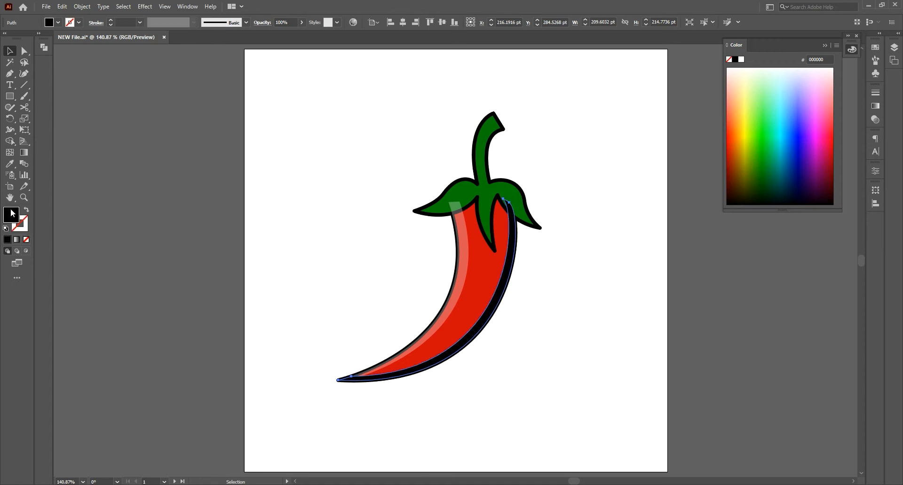
pyautogui.click(288, 18)
pyautogui.press('Return')
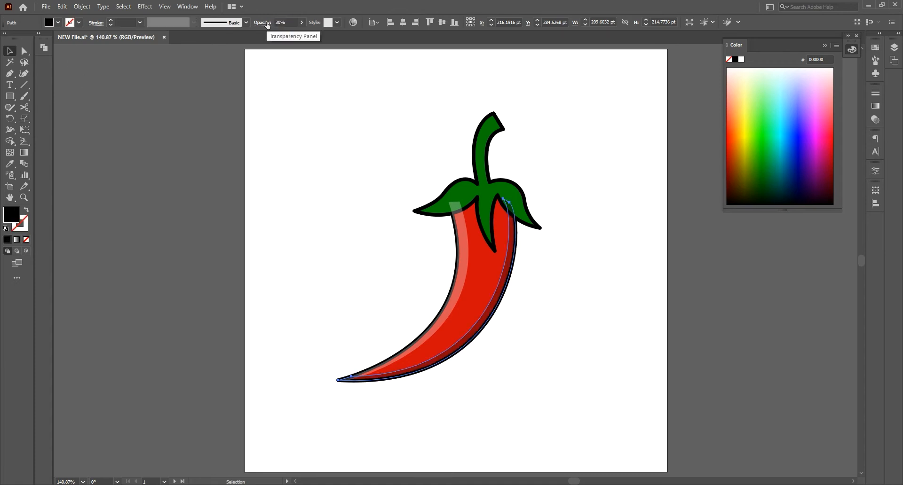
# Step: Select the body with both shading strips, send them backward behind the green cap, and deselect
pyautogui.keyDown('shift'); pyautogui.click(462, 273); pyautogui.keyUp('shift')
pyautogui.rightClick(476, 279)
pyautogui.moveTo(560, 431)
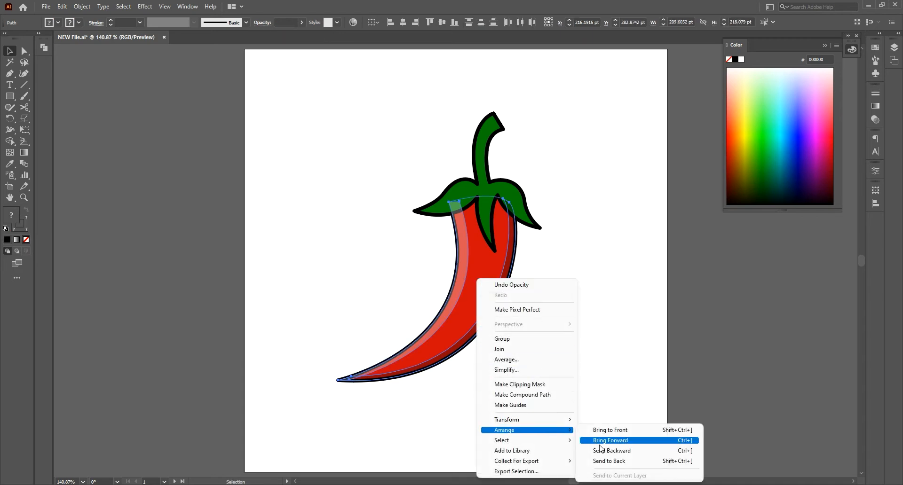
pyautogui.click(601, 450)
pyautogui.click(576, 336)
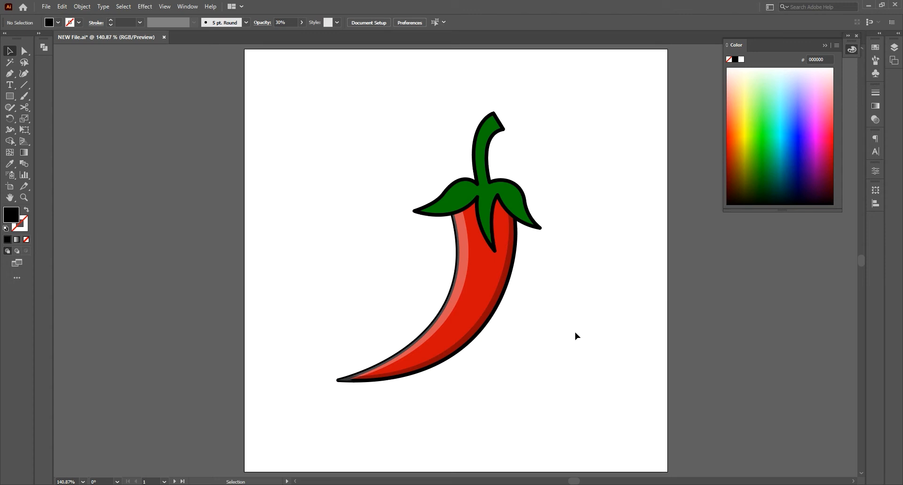
# Step: Draw a closed, curved teardrop highlight about 62 by 104 pt along the middle of the body with the Pen tool
pyautogui.click(9, 73)
pyautogui.click(439, 337)
pyautogui.moveTo(479, 257); pyautogui.dragTo(479, 208)
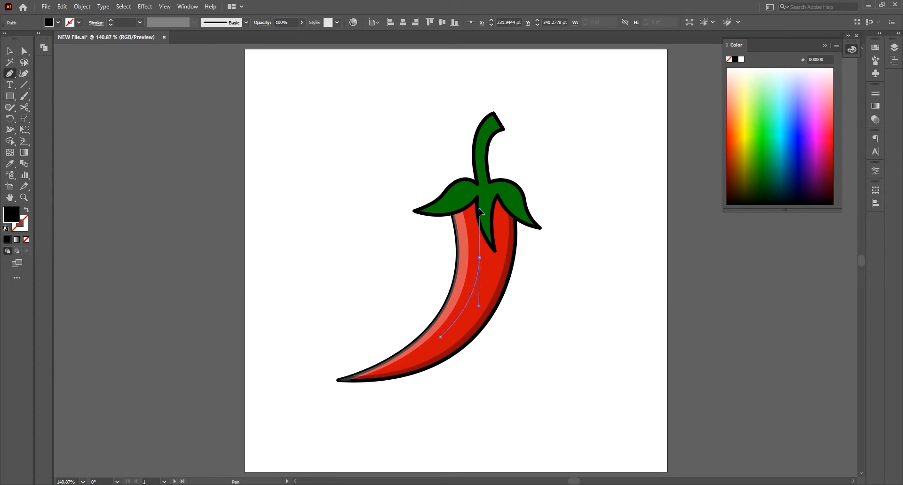
pyautogui.click(479, 258)
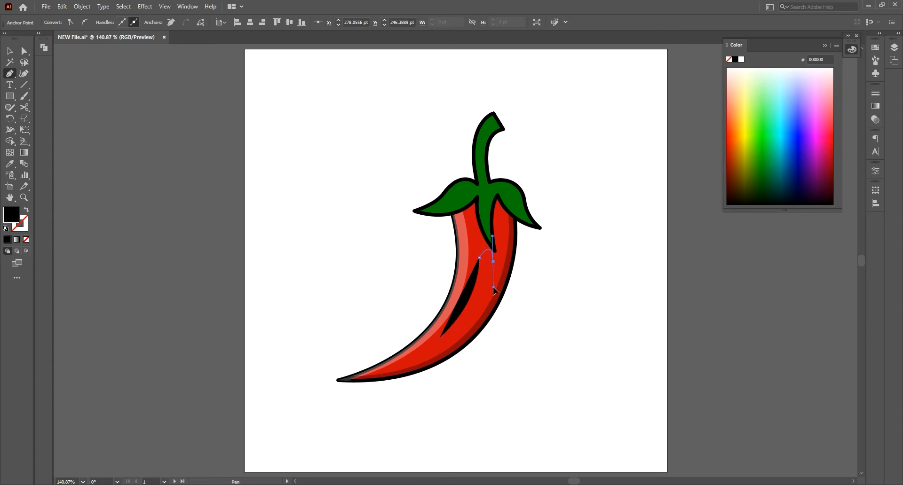
pyautogui.moveTo(493, 287); pyautogui.dragTo(493, 288)
pyautogui.moveTo(423, 337); pyautogui.dragTo(422, 343)
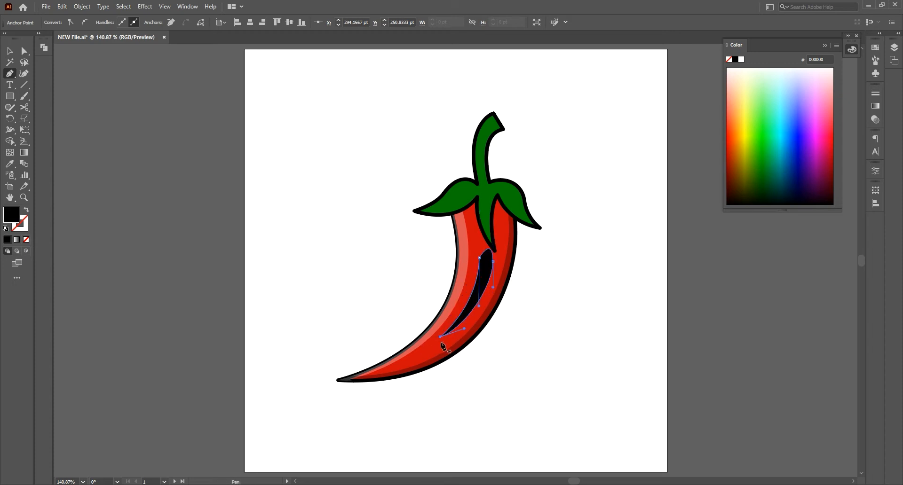
# Step: Nudge the teardrop highlight slightly left and fill it with white FFFFFF
pyautogui.click(10, 51)
pyautogui.click(129, 137)
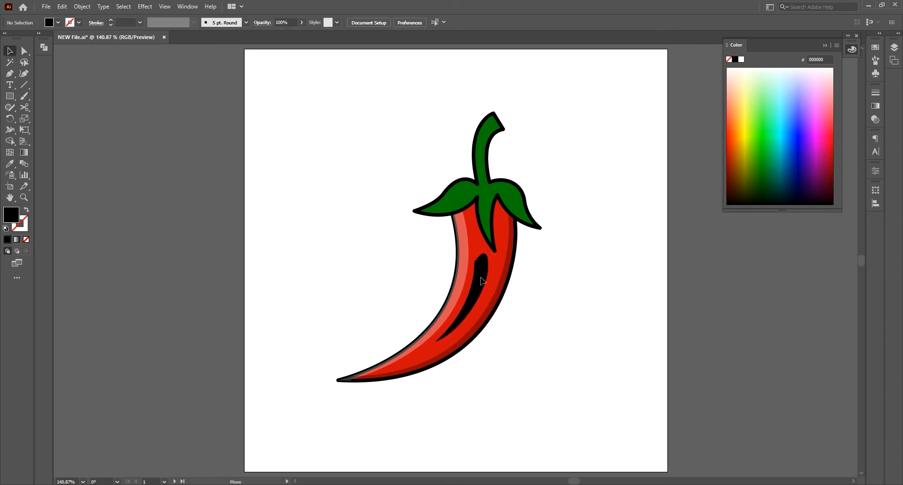
pyautogui.click(485, 279)
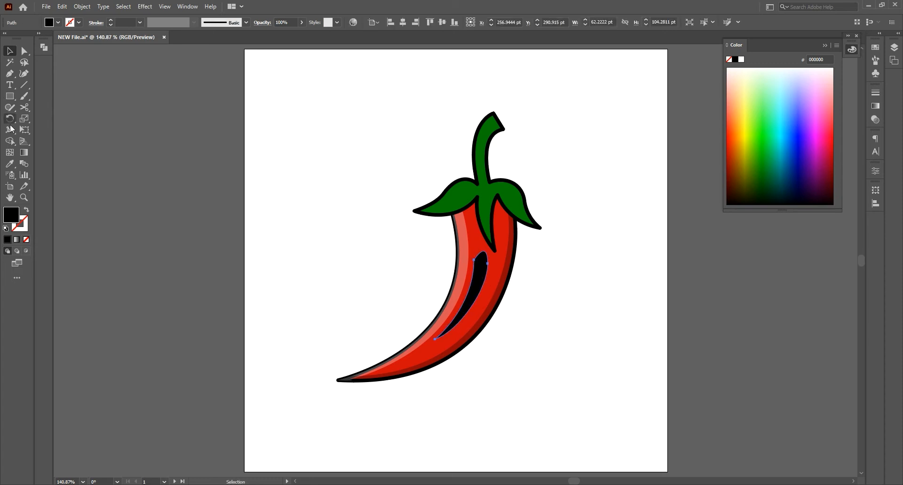
pyautogui.doubleClick(14, 215)
pyautogui.click(546, 97)
pyautogui.click(772, 100)
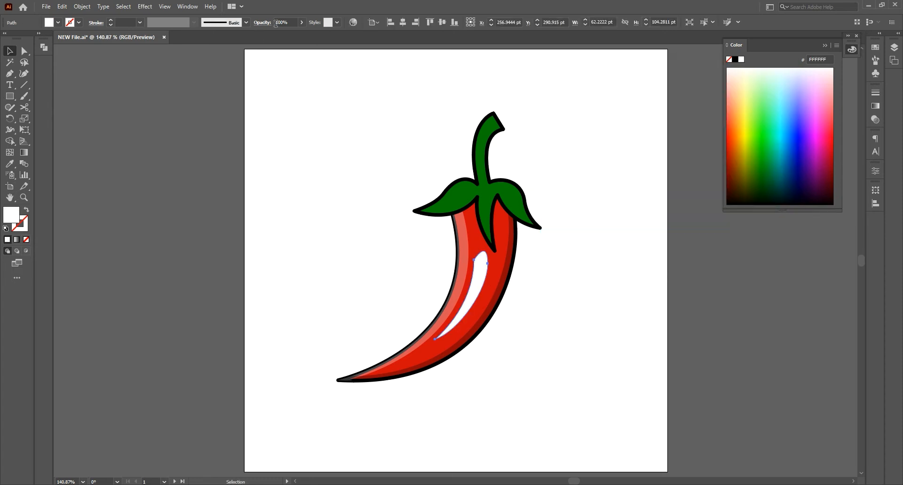
# Step: Try a 30% opacity on the white teardrop highlight
pyautogui.click(283, 22)
pyautogui.write('30')
pyautogui.press('Return')
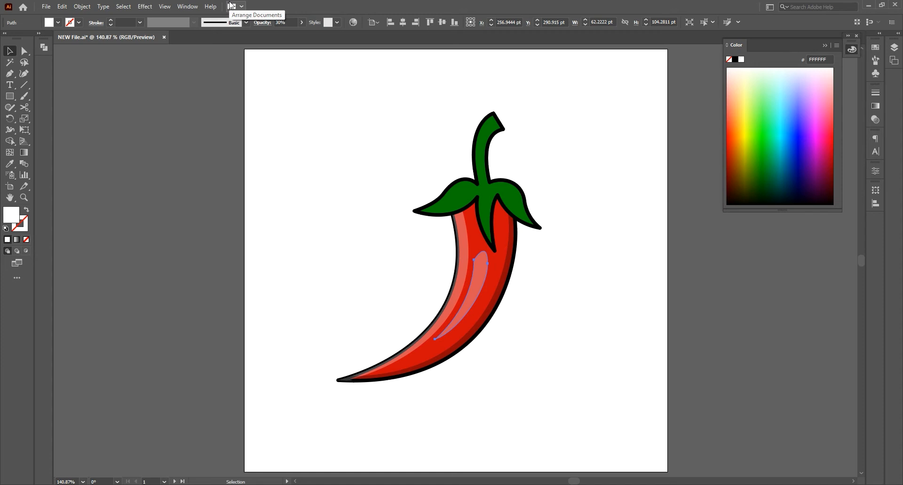
pyautogui.click(373, 233)
pyautogui.click(471, 308)
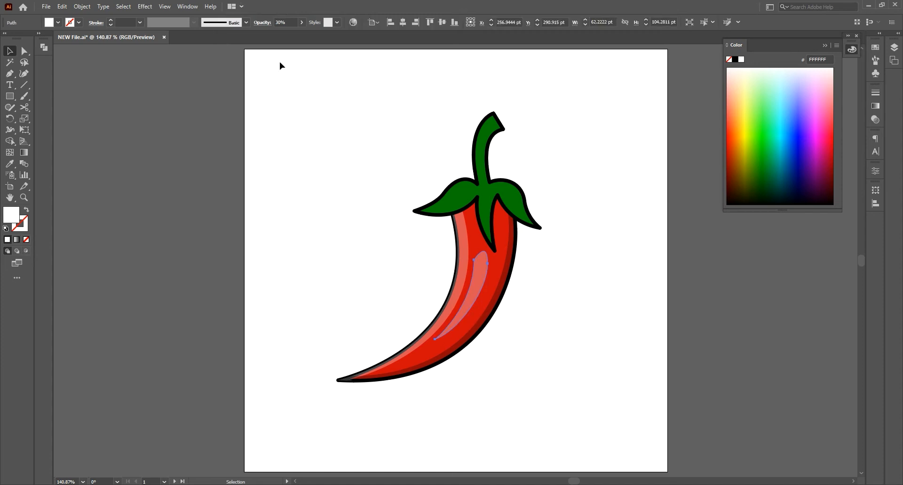
# Step: Set the white teardrop highlight's opacity to 10% and deselect it
pyautogui.click(281, 22)
pyautogui.write('10')
pyautogui.press('Return')
pyautogui.click(295, 120)
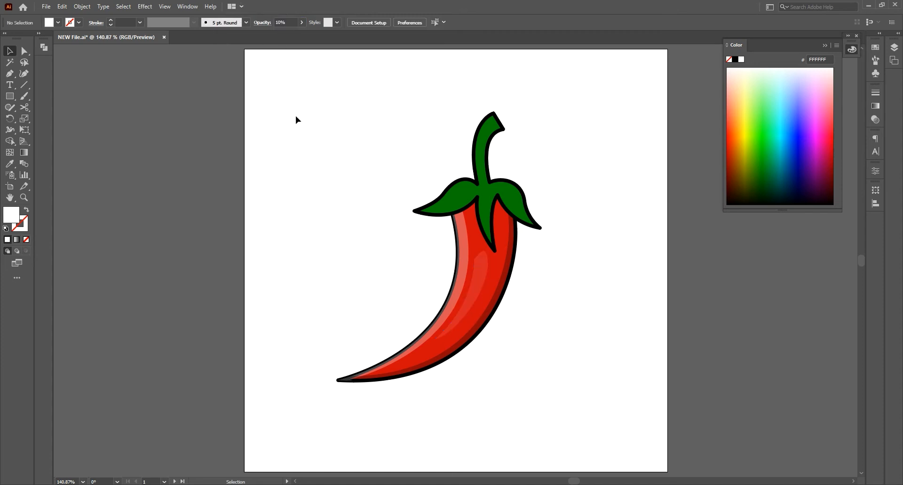
# Step: Paste two copies of the green cap in place and offset the upper one about 6 pt right and 8 pt down
pyautogui.click(484, 206)
pyautogui.click(63, 7)
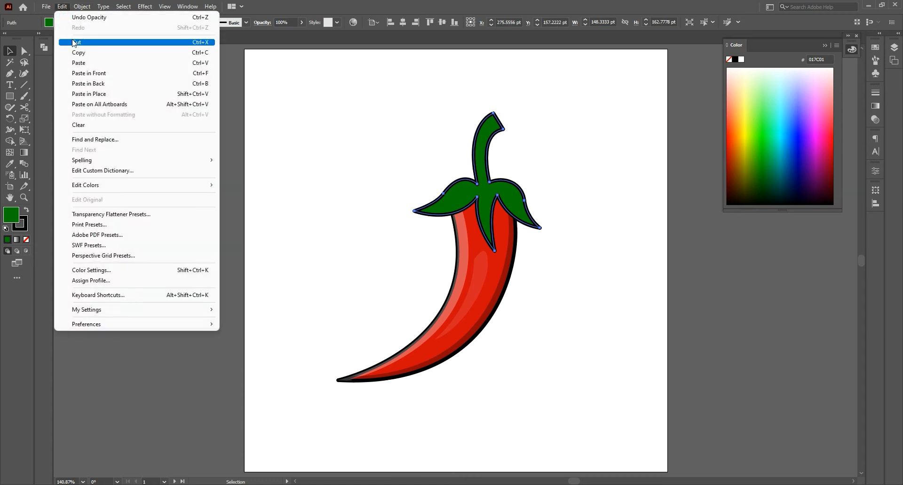
pyautogui.click(78, 52)
pyautogui.click(62, 6)
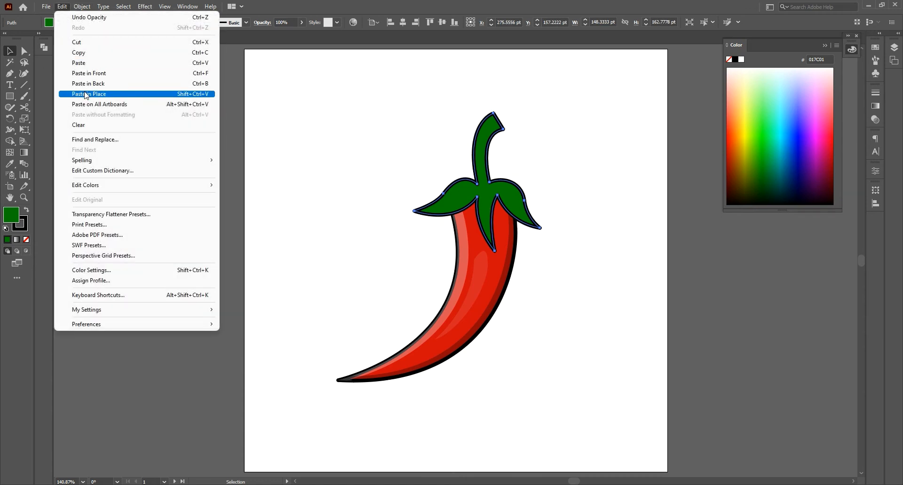
pyautogui.click(86, 93)
pyautogui.click(62, 6)
pyautogui.click(86, 93)
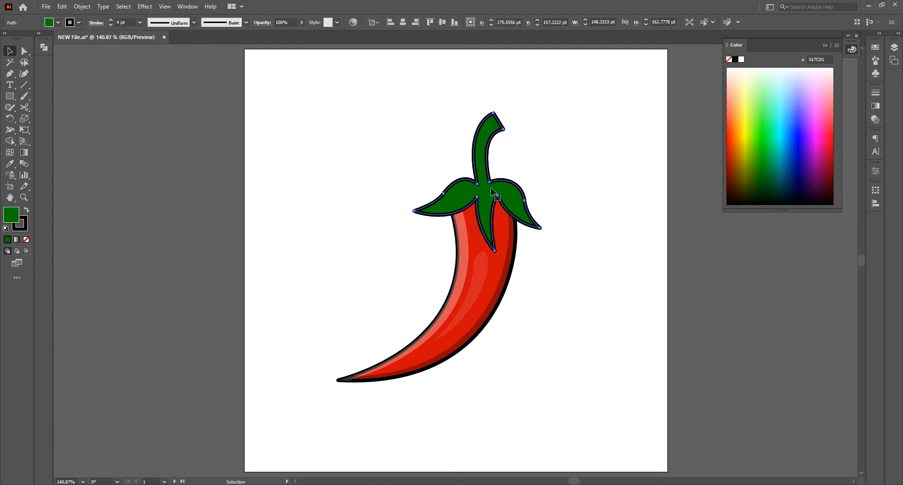
pyautogui.moveTo(491, 189); pyautogui.dragTo(490, 194)
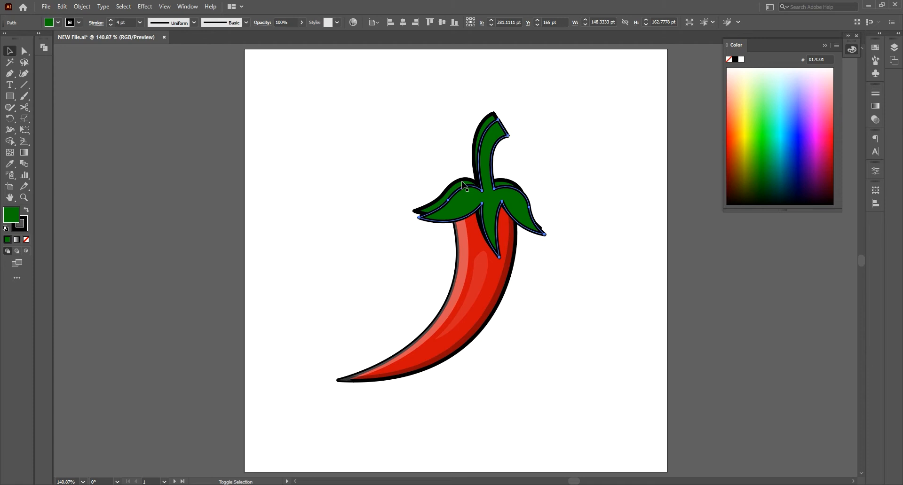
# Step: Merge the overlapping cap copies' main area with Shape Builder and delete the merged piece, keeping the strip along the stem and left leaf
pyautogui.keyDown('shift'); pyautogui.click(475, 202); pyautogui.keyUp('shift')
pyautogui.click(10, 143)
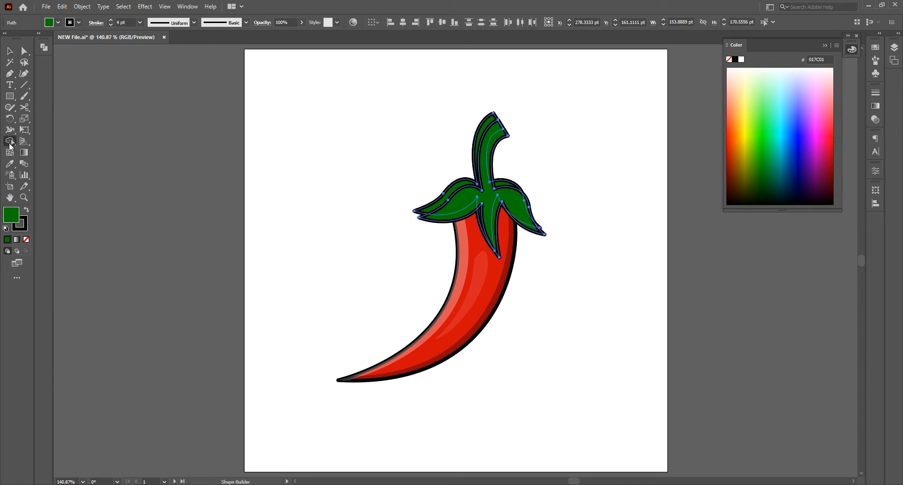
pyautogui.moveTo(544, 206)
pyautogui.mouseDown()
pyautogui.moveTo(480, 216)
pyautogui.moveTo(472, 226)
pyautogui.moveTo(462, 216)
pyautogui.moveTo(508, 183)
pyautogui.moveTo(493, 141)
pyautogui.mouseUp()
pyautogui.click(10, 51)
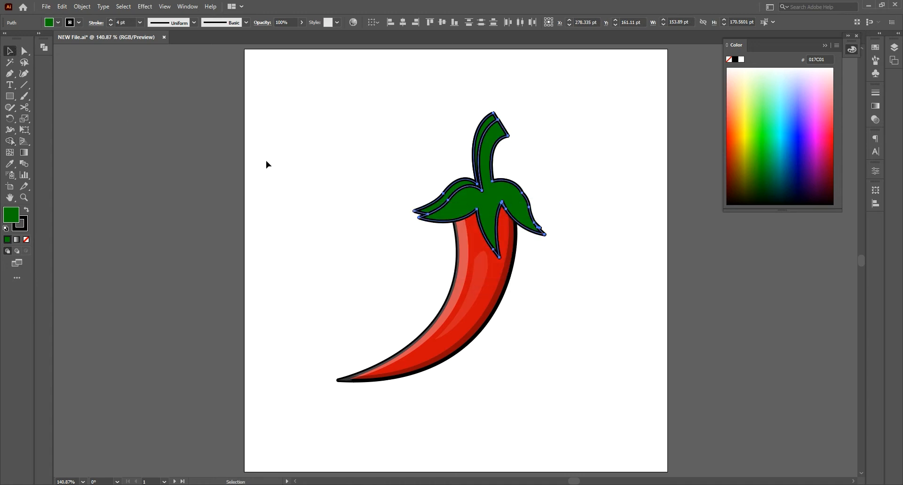
pyautogui.click(267, 159)
pyautogui.click(497, 202)
pyautogui.press('Delete')
# Step: Remove the stroke from the strip along the stem and left leaf and fill it with white FFFFFF
pyautogui.click(457, 189)
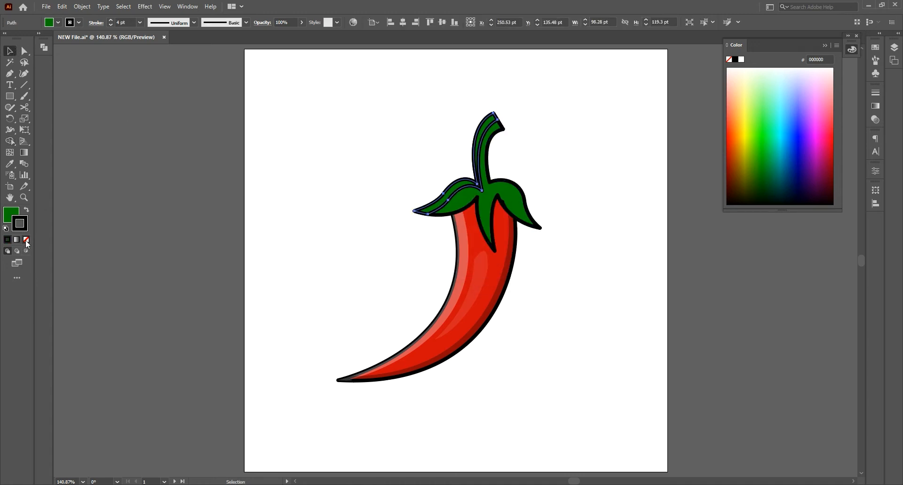
pyautogui.click(27, 240)
pyautogui.doubleClick(11, 215)
pyautogui.click(544, 99)
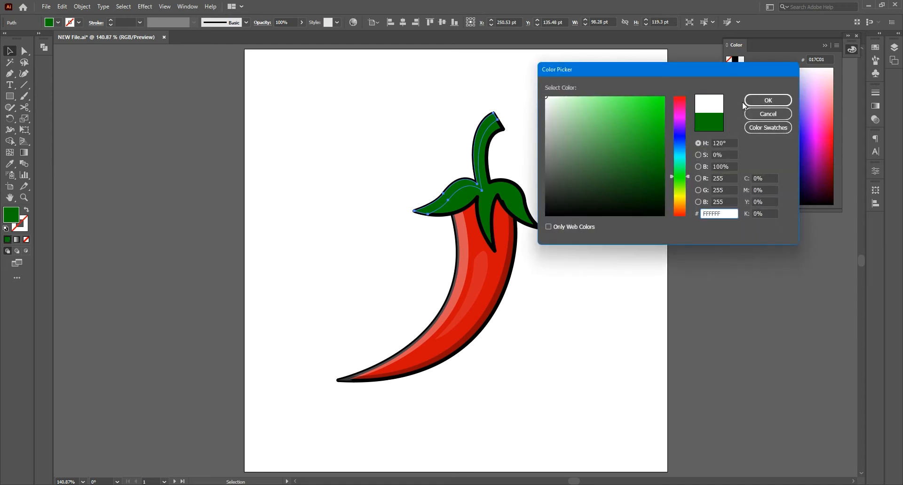
pyautogui.click(768, 100)
# Step: Align the 4 pt strokes of the green cap and red body to the outside of their paths
pyautogui.click(498, 134)
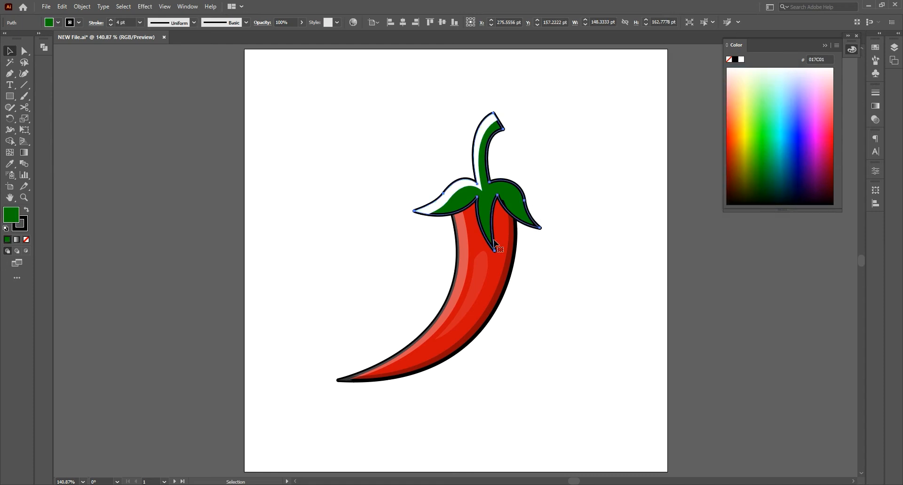
pyautogui.keyDown('shift'); pyautogui.click(493, 260); pyautogui.keyUp('shift')
pyautogui.click(96, 22)
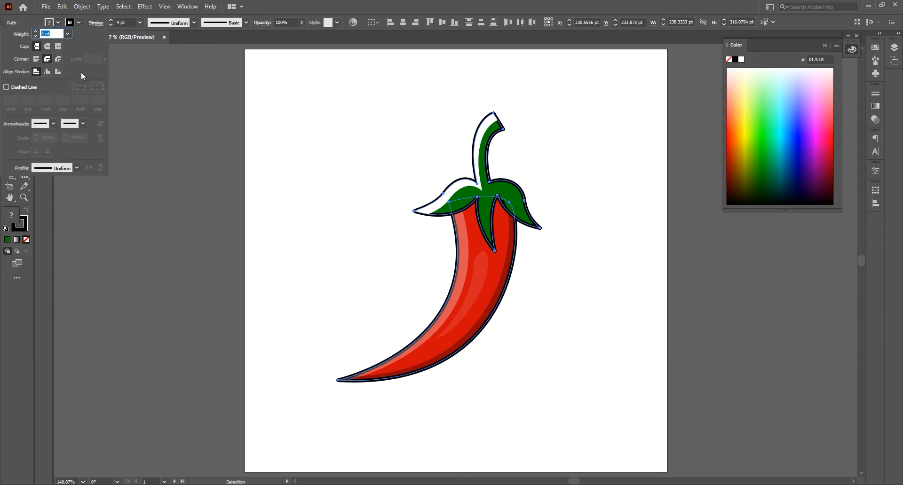
pyautogui.click(304, 212)
pyautogui.click(303, 212)
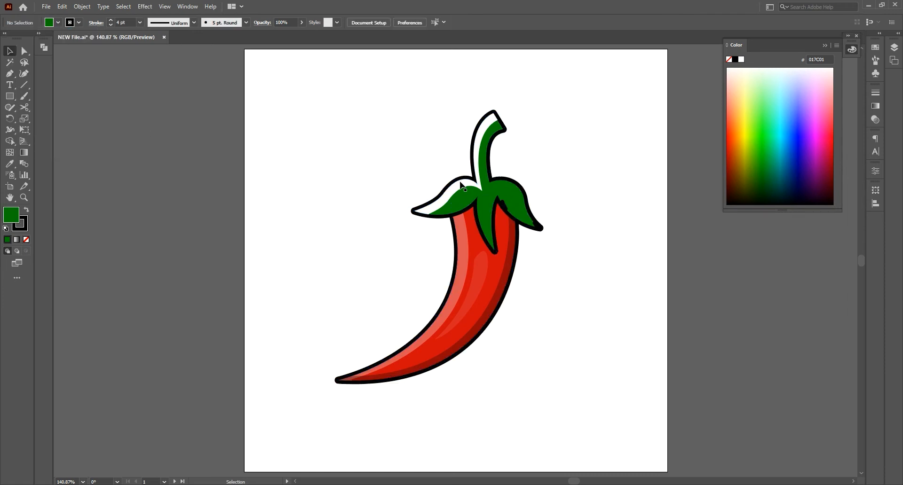
# Step: Set the opacity of the white strip along the stem and left leaf to 30% and deselect it
pyautogui.click(460, 184)
pyautogui.click(290, 21)
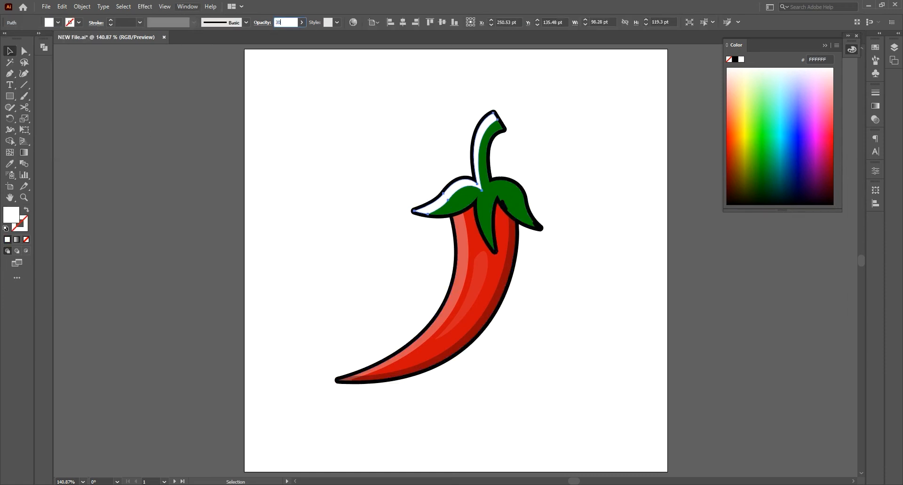
pyautogui.press('Return')
pyautogui.click(395, 180)
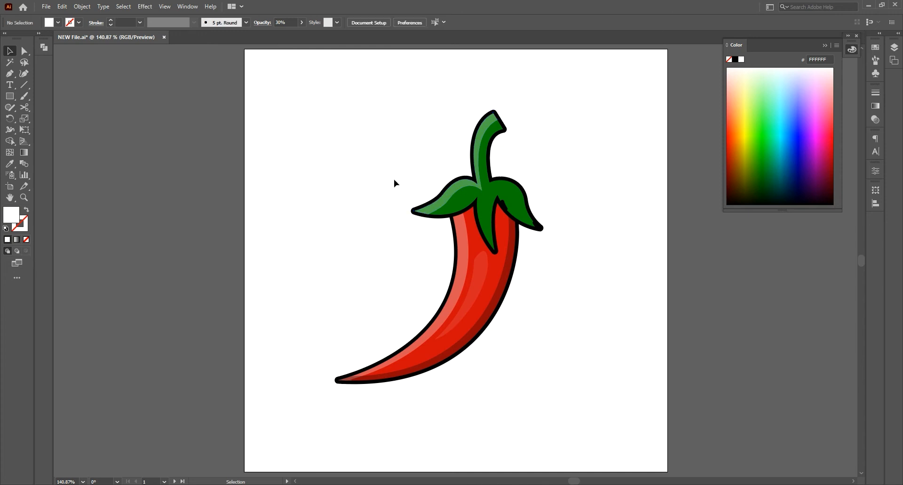
# Step: Delete the small leftover fragments at the right leaf's inner notch and tip
pyautogui.click(502, 208)
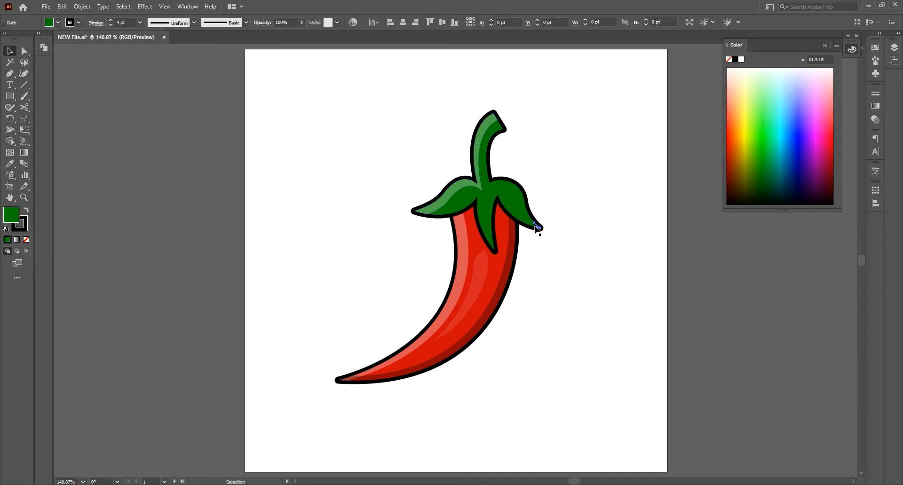
pyautogui.click(553, 223)
# Step: Paste two more copies of the green cap in place and shift the upper one about 8 pt left
pyautogui.click(504, 195)
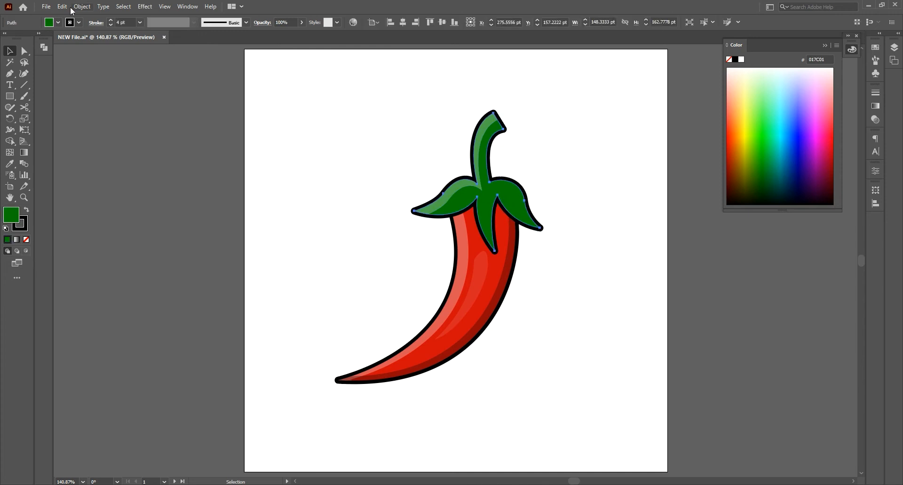
pyautogui.click(62, 7)
pyautogui.click(66, 52)
pyautogui.click(63, 7)
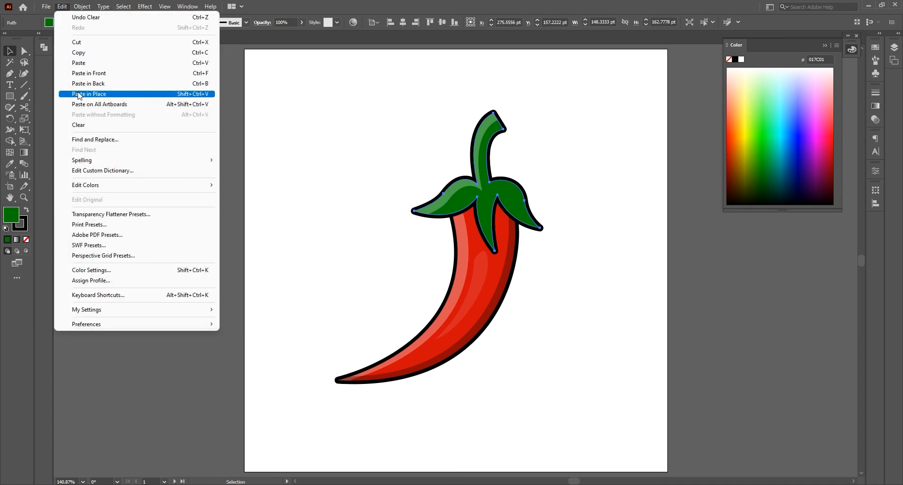
pyautogui.click(66, 94)
pyautogui.click(62, 7)
pyautogui.click(66, 93)
pyautogui.moveTo(508, 191); pyautogui.dragTo(501, 191)
# Step: Merge the shifted cap copies' shared area with Shape Builder, then delete the merged piece and stem leftovers, keeping the right leaf's outer strip
pyautogui.keyDown('shift'); pyautogui.click(520, 195); pyautogui.keyUp('shift')
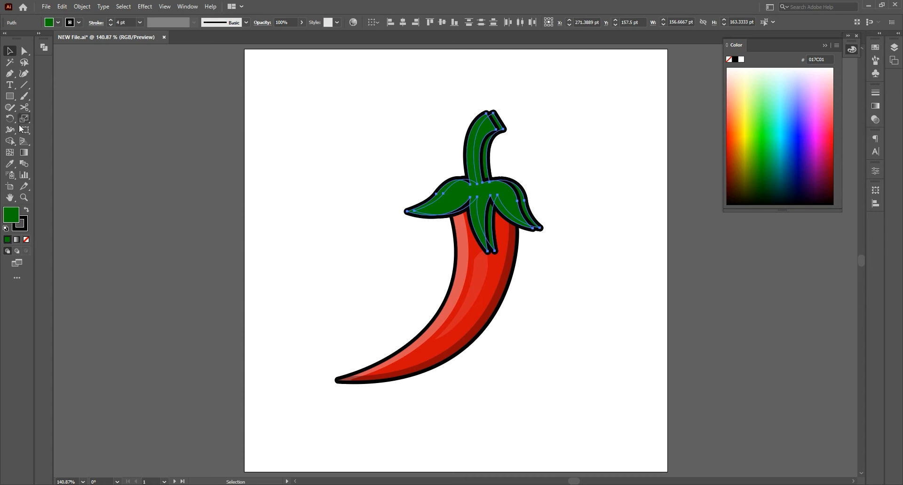
pyautogui.click(10, 141)
pyautogui.moveTo(416, 169)
pyautogui.mouseDown()
pyautogui.moveTo(430, 188)
pyautogui.moveTo(504, 217)
pyautogui.mouseUp()
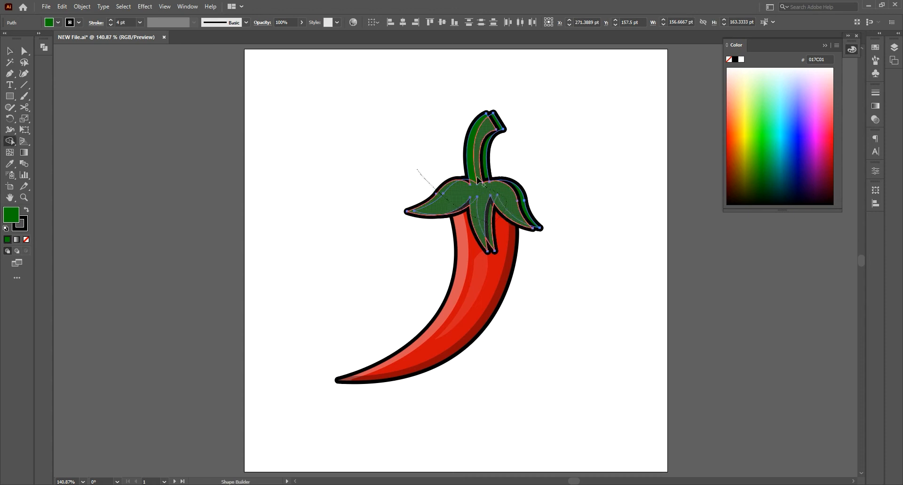
pyautogui.moveTo(478, 179); pyautogui.dragTo(471, 164)
pyautogui.click(10, 51)
pyautogui.click(383, 175)
pyautogui.click(502, 197)
pyautogui.press('Delete')
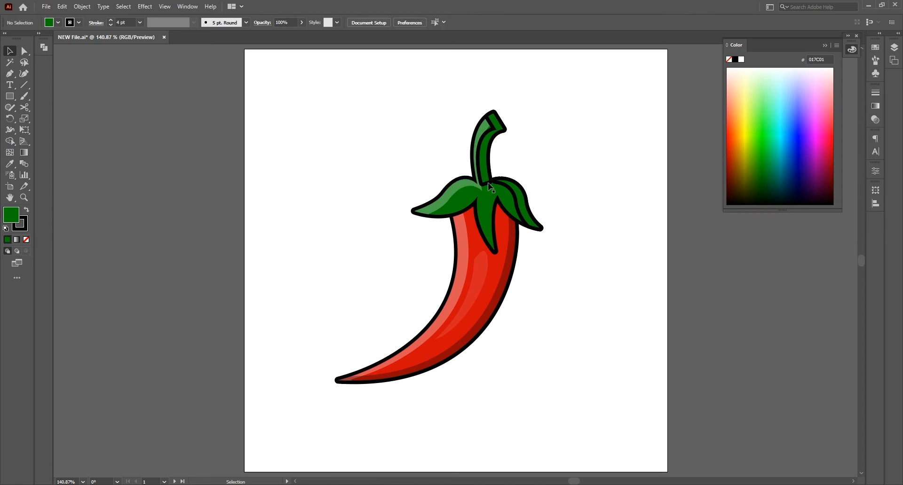
# Step: Give the right leaf's outer strip a white FFFFFF fill, no stroke, and 30% opacity
pyautogui.click(513, 194)
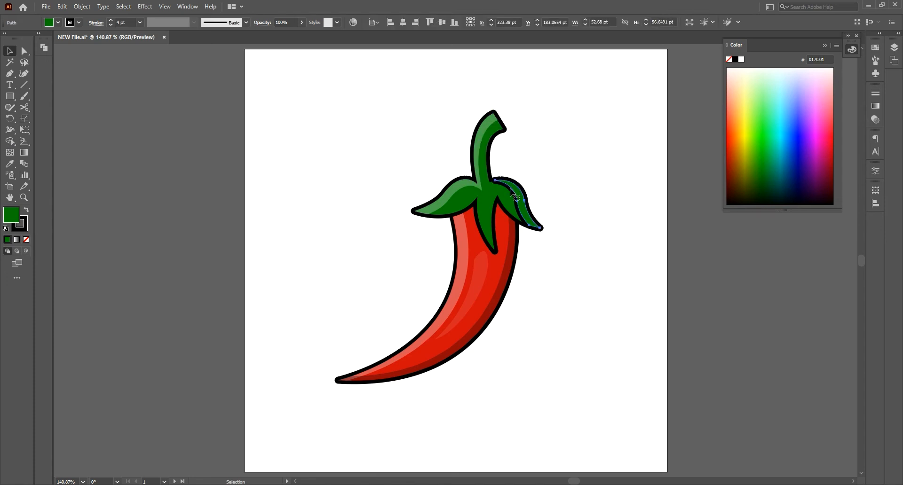
pyautogui.doubleClick(11, 215)
pyautogui.click(550, 97)
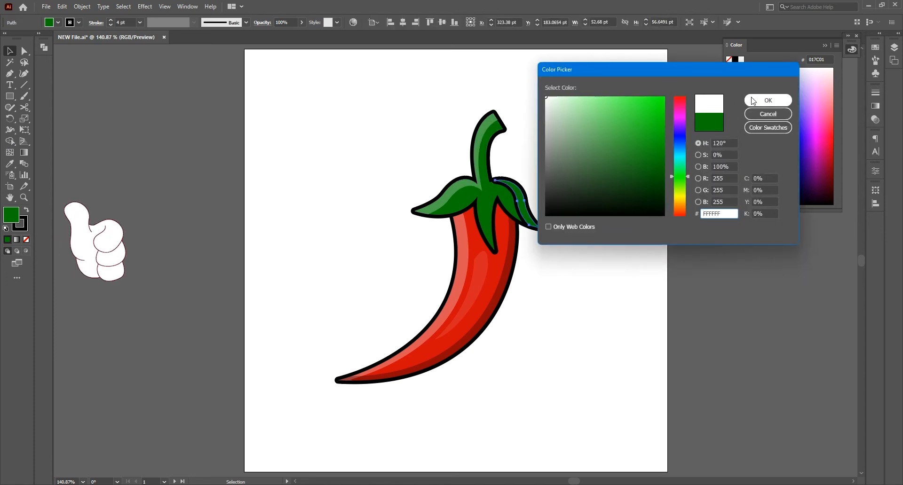
pyautogui.click(760, 99)
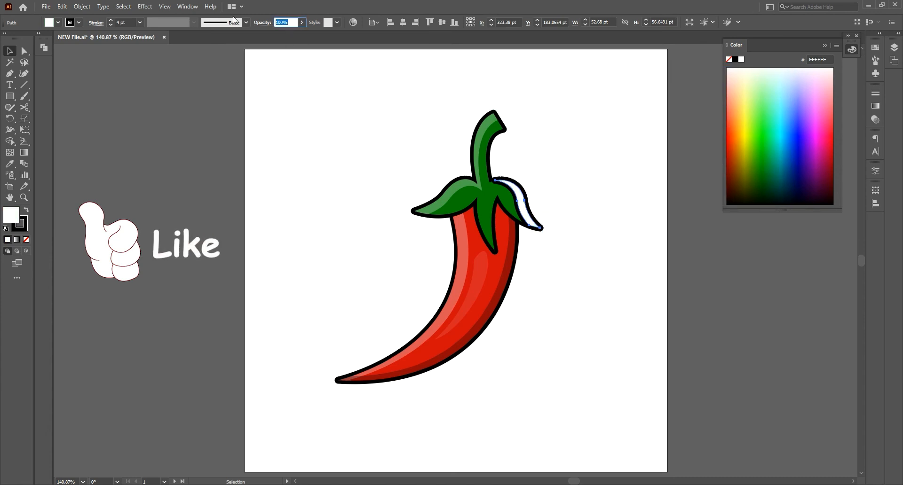
pyautogui.write('30')
pyautogui.press('Return')
pyautogui.click(283, 250)
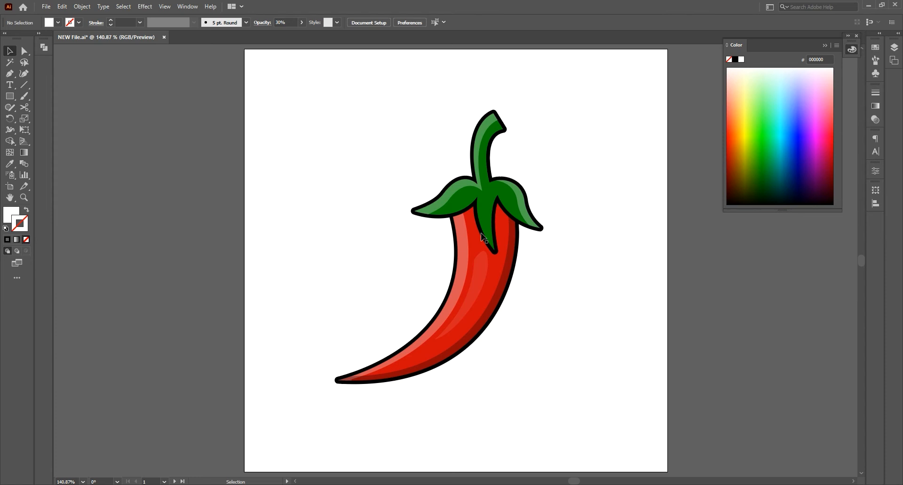
# Step: Paste a copy of the green cap in place and move it about 11 pt down and 2 pt left
pyautogui.click(487, 218)
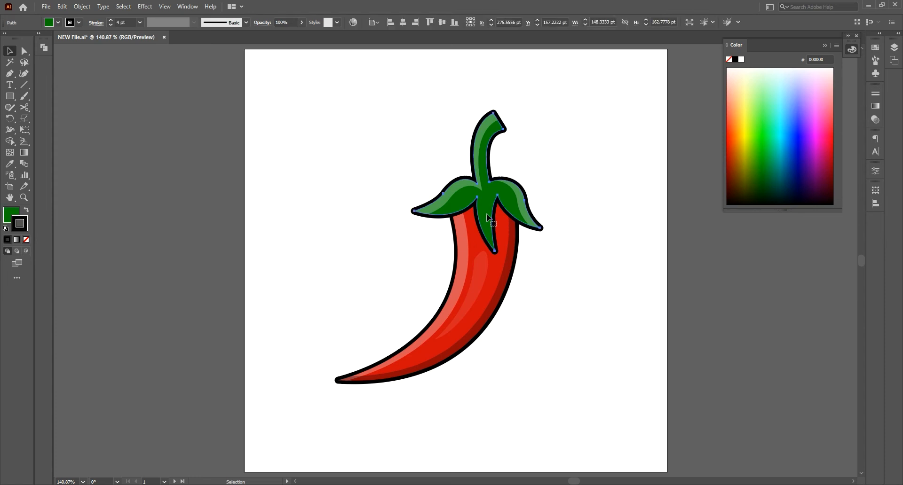
pyautogui.click(62, 6)
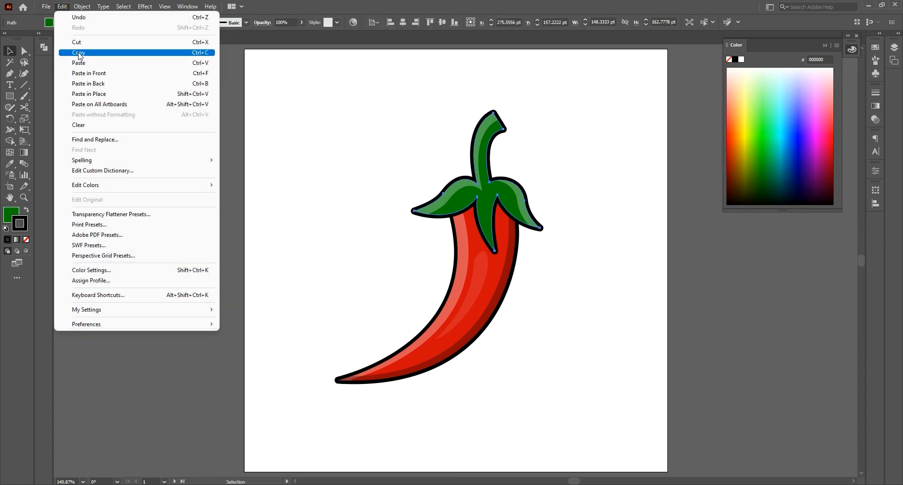
pyautogui.click(80, 53)
pyautogui.click(62, 6)
pyautogui.click(100, 96)
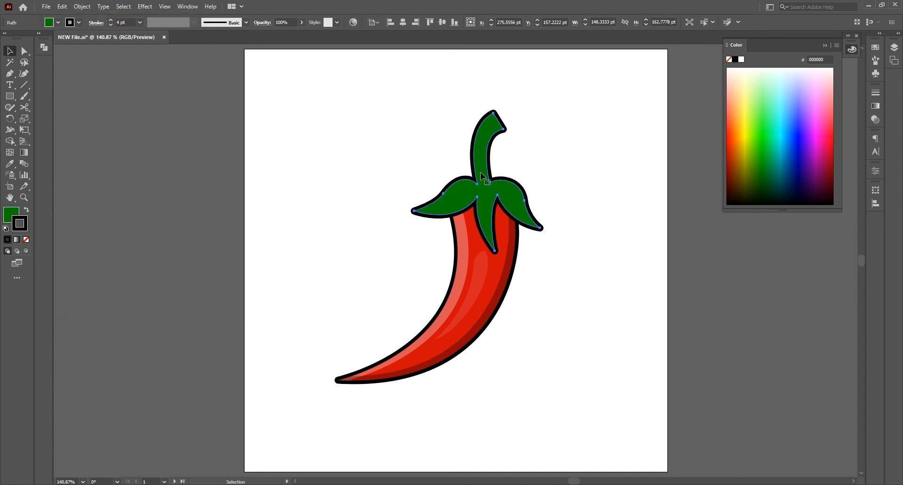
pyautogui.moveTo(487, 192); pyautogui.dragTo(484, 199)
# Step: Give the offset cap copy no stroke, a black 000000 fill, and 30% opacity as a shadow
pyautogui.click(25, 239)
pyautogui.doubleClick(11, 216)
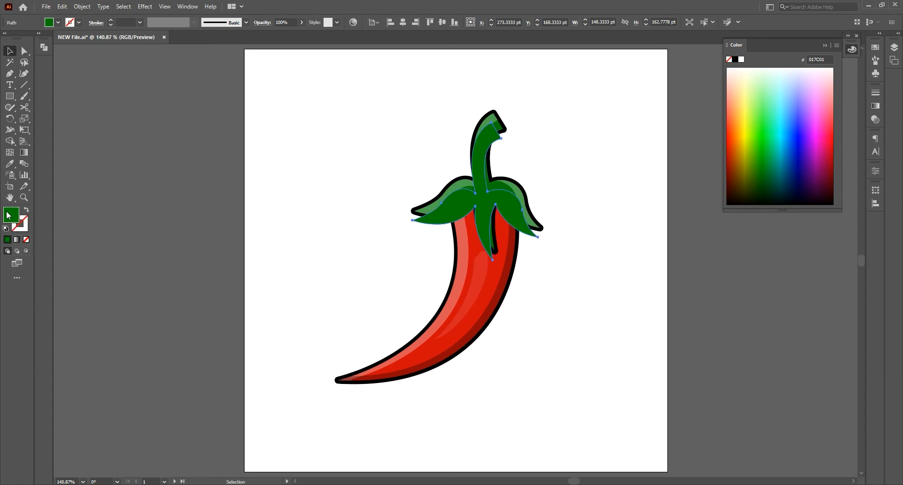
pyautogui.click(755, 104)
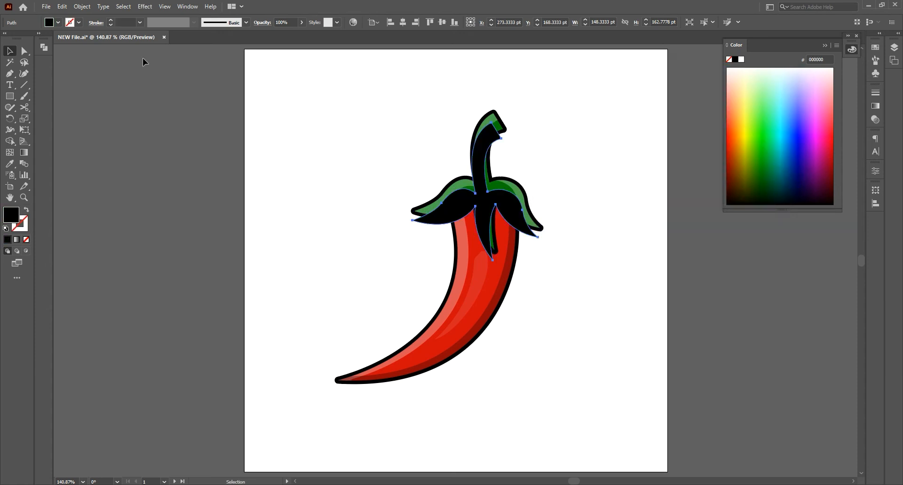
pyautogui.moveTo(289, 22); pyautogui.dragTo(261, 24)
pyautogui.write('30')
pyautogui.press('Return')
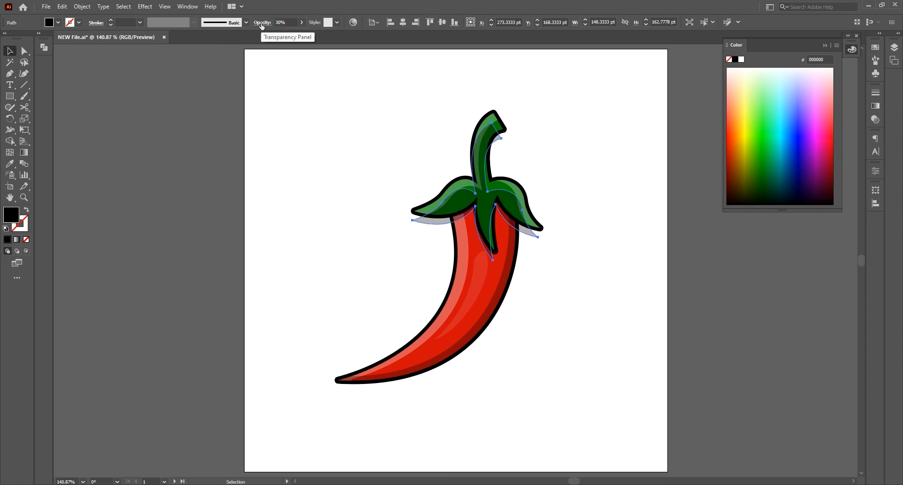
# Step: Select the cap shadow with the red body and its highlights and shading, send them to the back, and deselect
pyautogui.keyDown('shift'); pyautogui.click(466, 257); pyautogui.keyUp('shift')
pyautogui.keyDown('shift'); pyautogui.click(476, 265); pyautogui.keyUp('shift')
pyautogui.keyDown('shift'); pyautogui.click(497, 276); pyautogui.keyUp('shift')
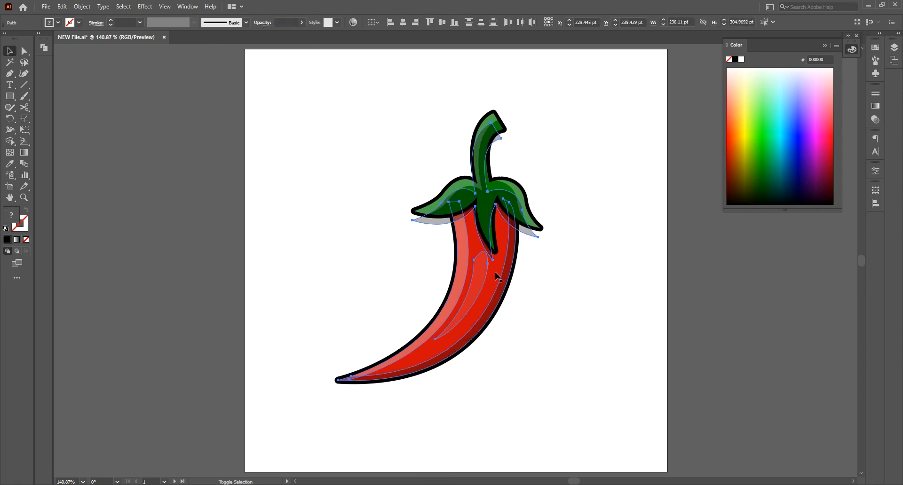
pyautogui.rightClick(496, 273)
pyautogui.moveTo(585, 424)
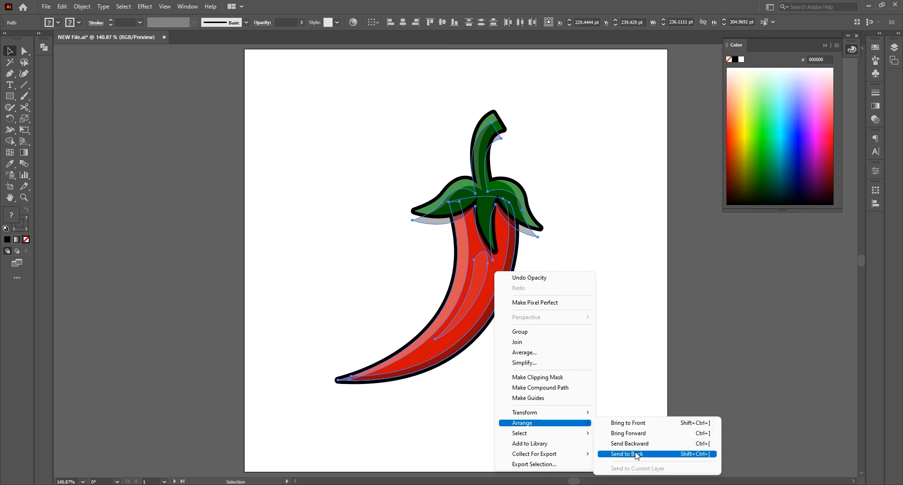
pyautogui.click(636, 455)
pyautogui.click(575, 288)
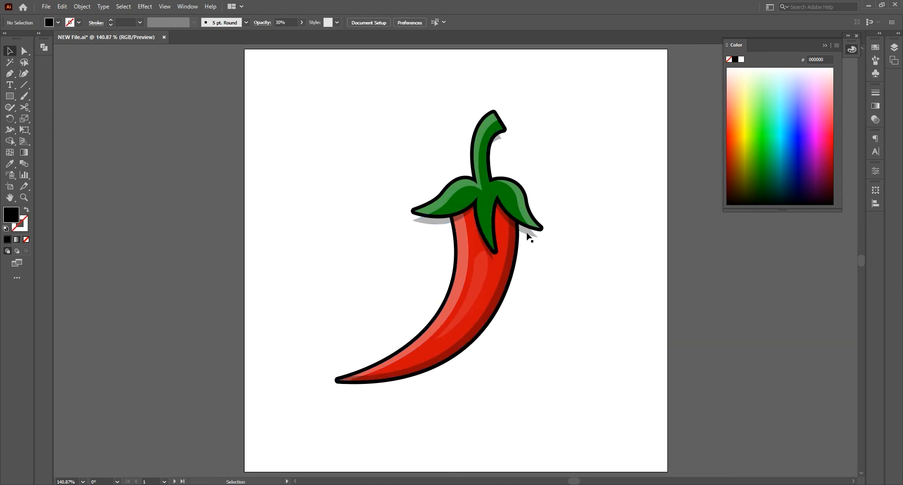
# Step: Reshape the cap shadow around the middle leaf and pull its left tip in beneath the left leaf
pyautogui.click(10, 73)
pyautogui.keyDown('ctrl'); pyautogui.click(493, 258); pyautogui.keyUp('ctrl')
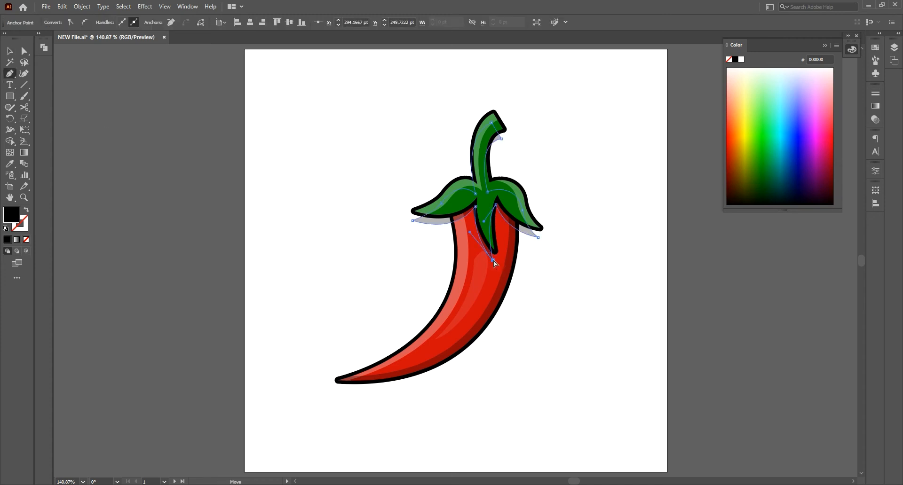
pyautogui.keyDown('ctrl'); pyautogui.click(478, 234); pyautogui.keyUp('ctrl')
pyautogui.moveTo(475, 208); pyautogui.dragTo(472, 248)
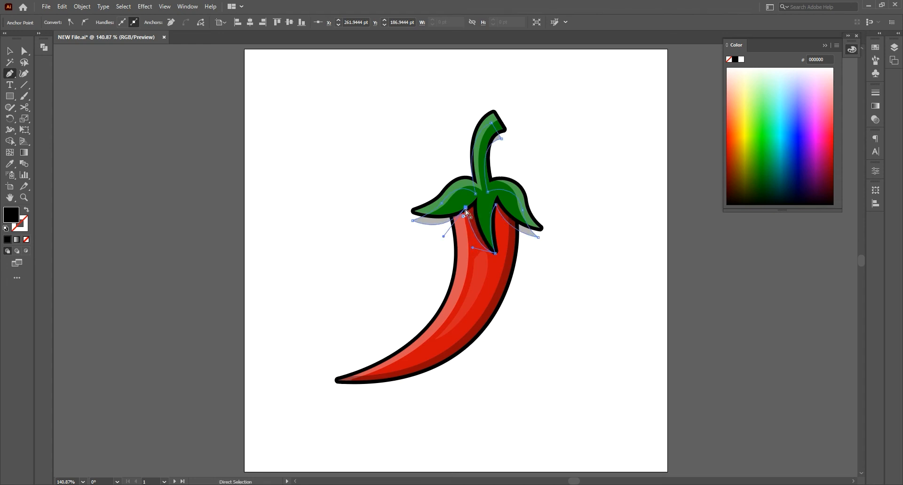
pyautogui.moveTo(466, 208); pyautogui.dragTo(469, 209)
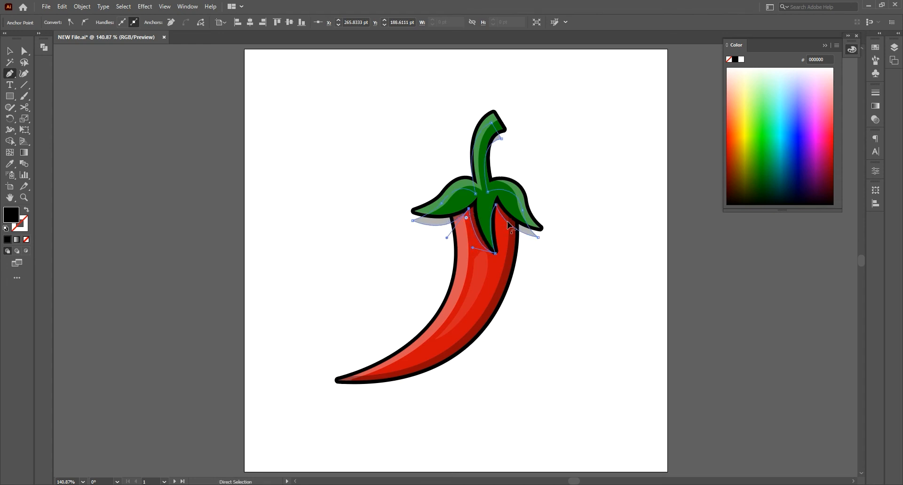
pyautogui.click(413, 221)
pyautogui.moveTo(447, 238); pyautogui.dragTo(447, 231)
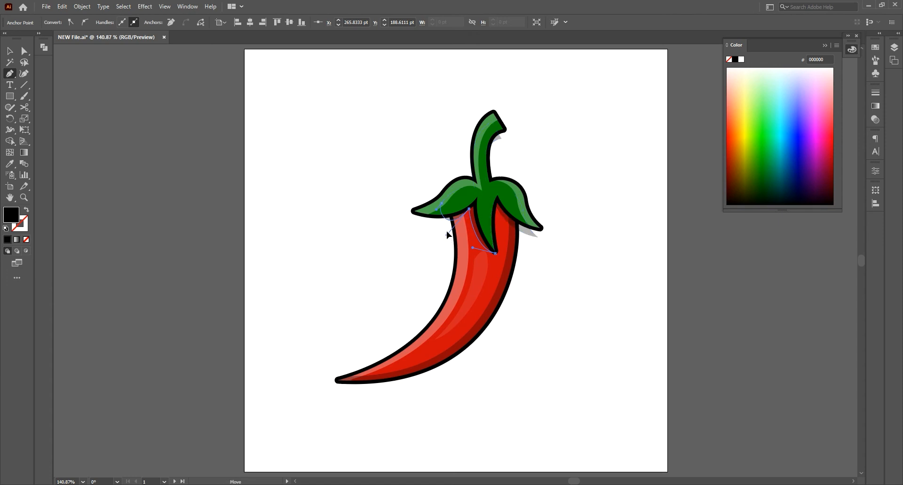
pyautogui.moveTo(456, 203); pyautogui.dragTo(455, 202)
# Step: Move the cap shadow's right tip inward so that it stays within the red body, and deselect
pyautogui.keyDown('ctrl'); pyautogui.click(538, 238); pyautogui.keyUp('ctrl')
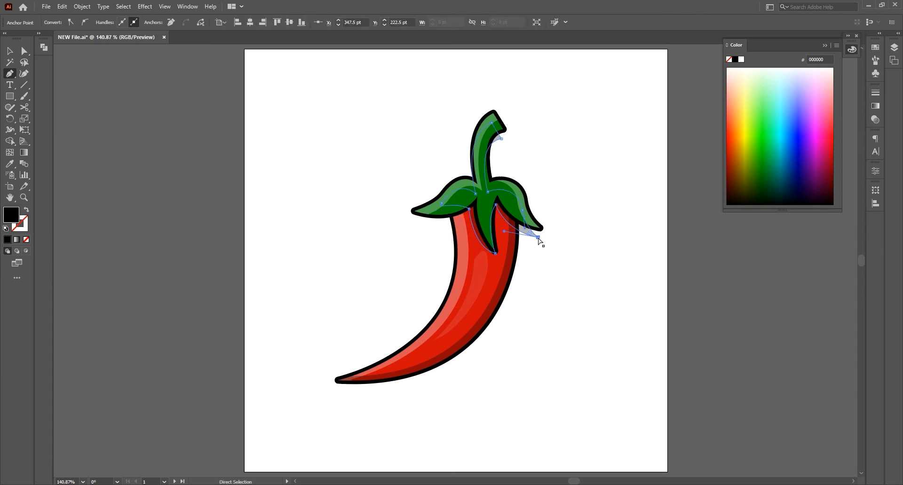
pyautogui.moveTo(538, 238); pyautogui.dragTo(500, 227)
pyautogui.press('v')
pyautogui.click(606, 268)
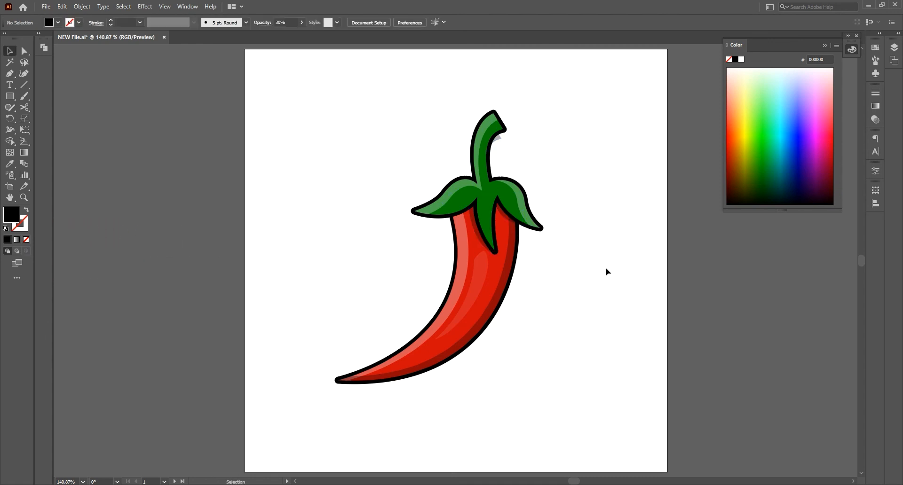
# Step: Draw a thin curved black vein along the cap's middle leaf with the Pen tool, adjust its curve, and deselect
pyautogui.press('p')
pyautogui.click(492, 244)
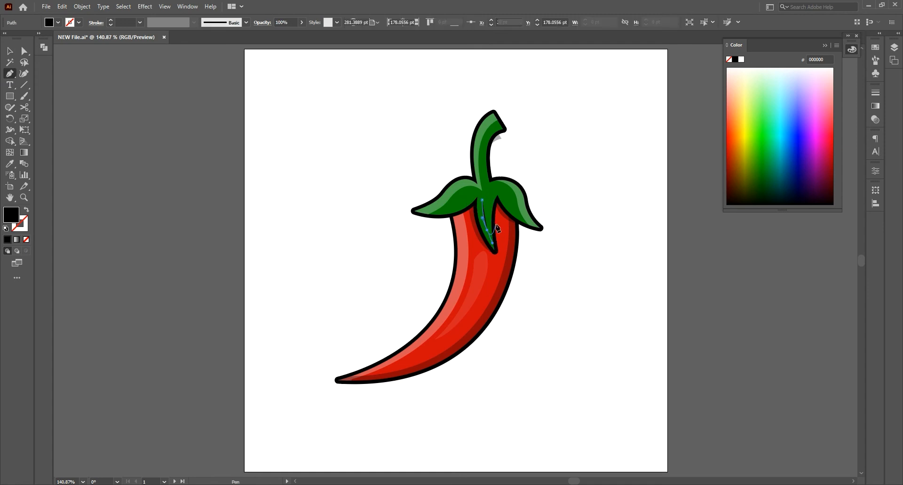
pyautogui.press('v')
pyautogui.hotkey('ctrl', 'shift', 'a')
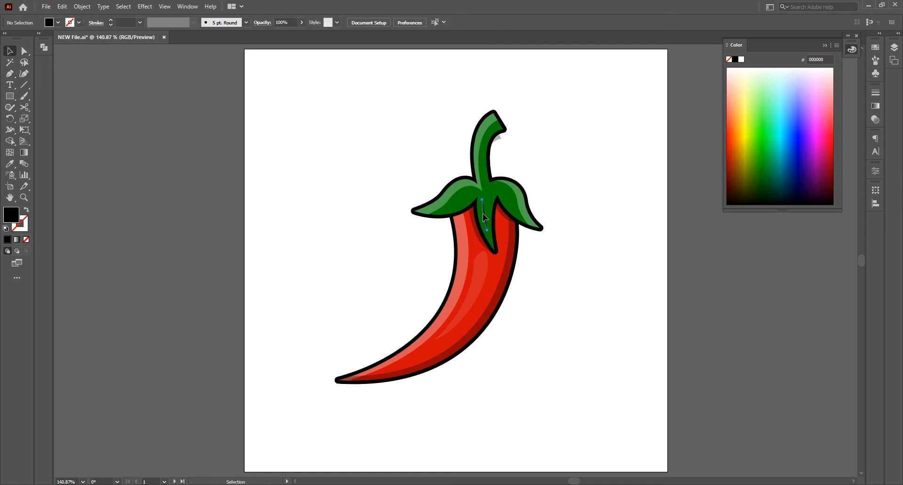
pyautogui.click(484, 217)
pyautogui.press('p')
pyautogui.click(485, 219)
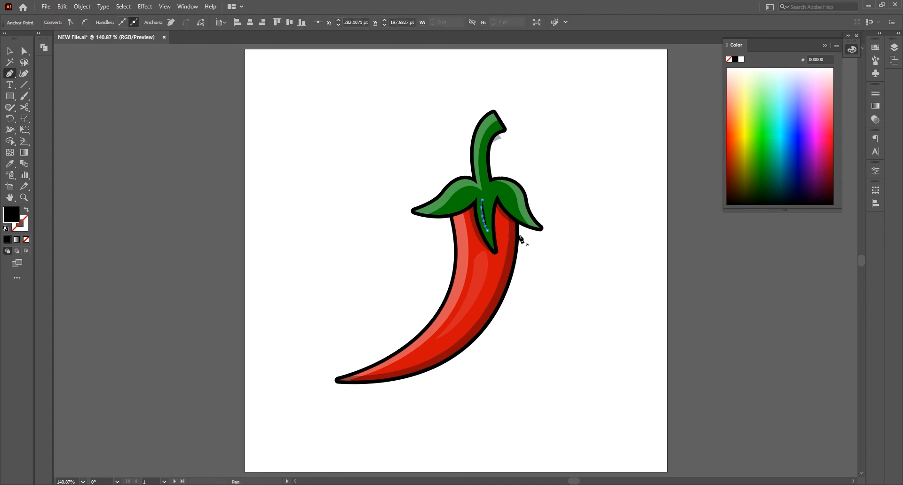
pyautogui.press('v')
pyautogui.hotkey('ctrl', 'shift', 'a')
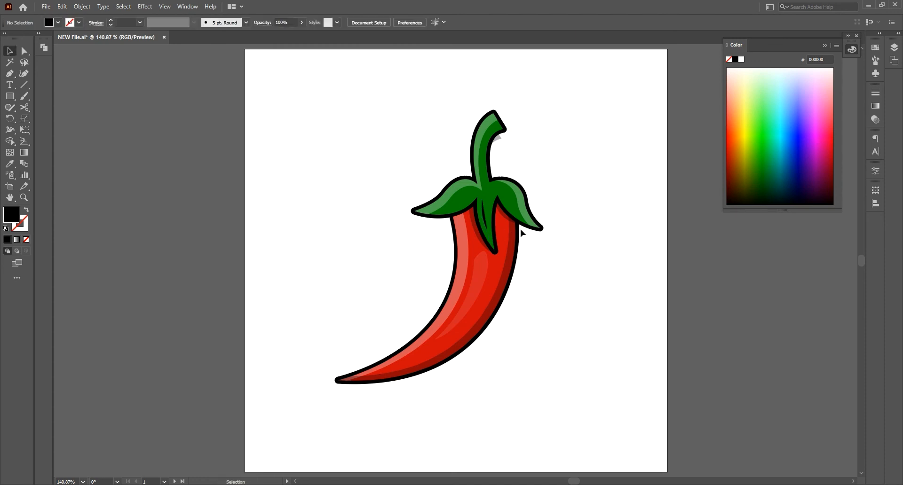
# Step: Draw a short curved line along the left leaf's lower edge with no fill and a black stroke
pyautogui.click(9, 74)
pyautogui.click(443, 211)
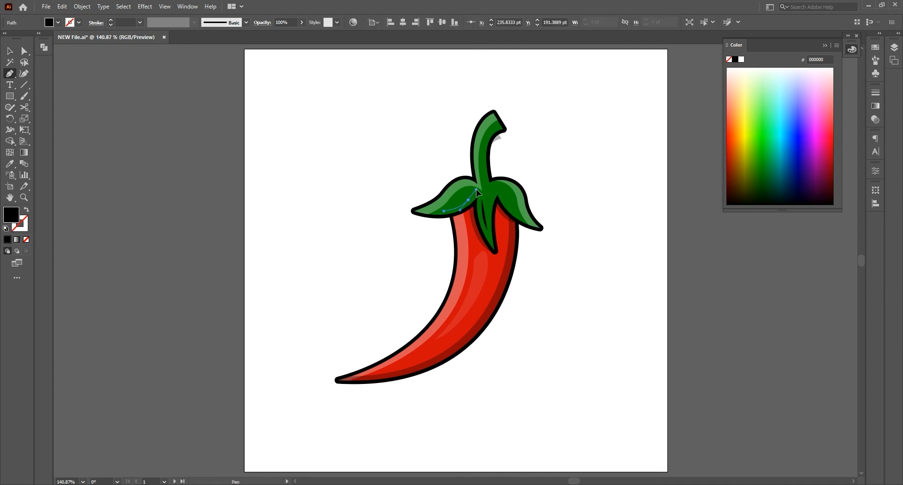
pyautogui.moveTo(476, 189); pyautogui.dragTo(478, 189)
pyautogui.click(27, 240)
pyautogui.click(22, 229)
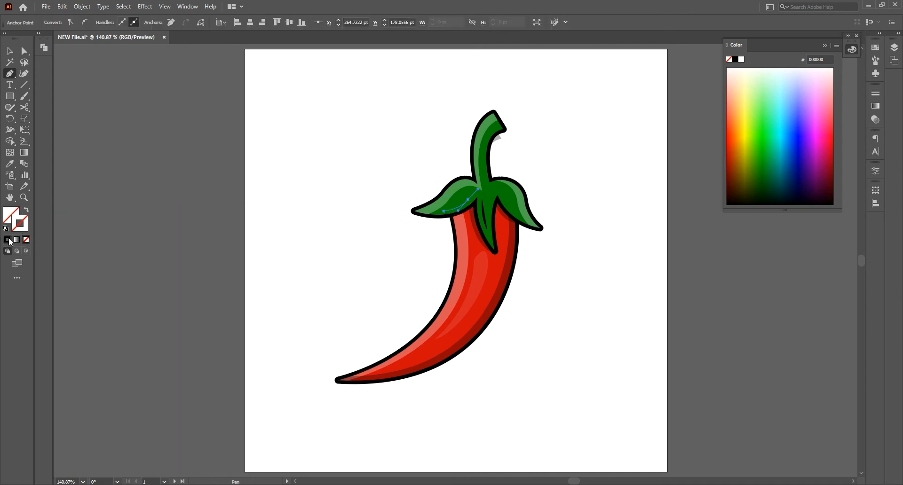
pyautogui.click(10, 241)
pyautogui.press('v')
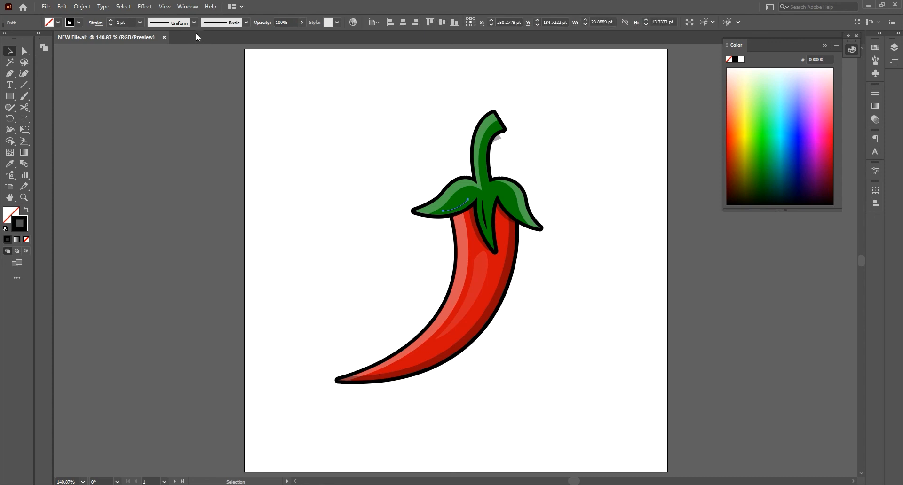
# Step: Give the left leaf's vein line a profile tapered at both ends and a 2 pt stroke
pyautogui.click(194, 23)
pyautogui.click(167, 52)
pyautogui.click(132, 71)
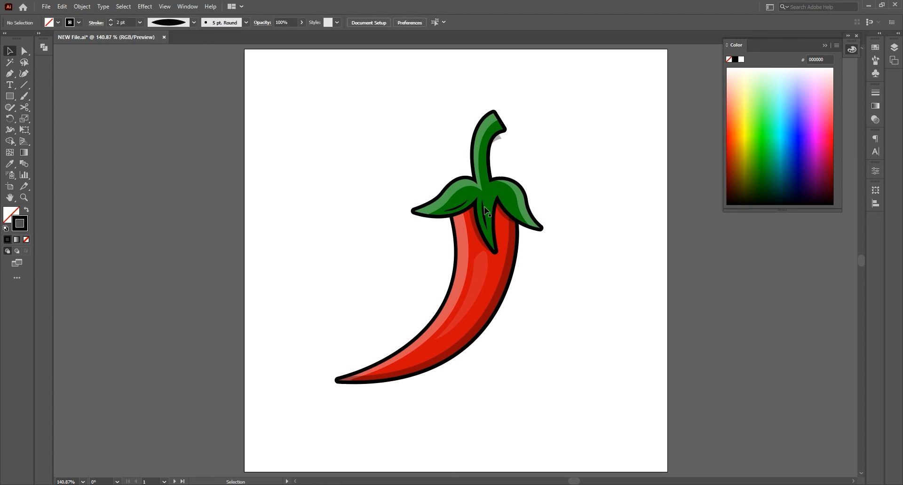
# Step: Paste a copy of the left leaf's vein, rotate it and fit it onto the right leaf, and deselect
pyautogui.click(461, 210)
pyautogui.hotkey('ctrl', 'v')
pyautogui.press('w')
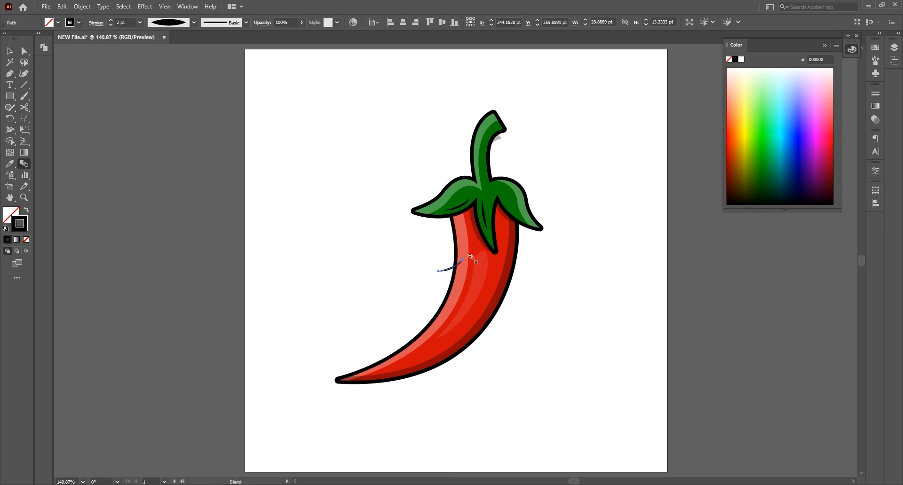
pyautogui.press('e')
pyautogui.moveTo(469, 257); pyautogui.dragTo(487, 241)
pyautogui.press('v')
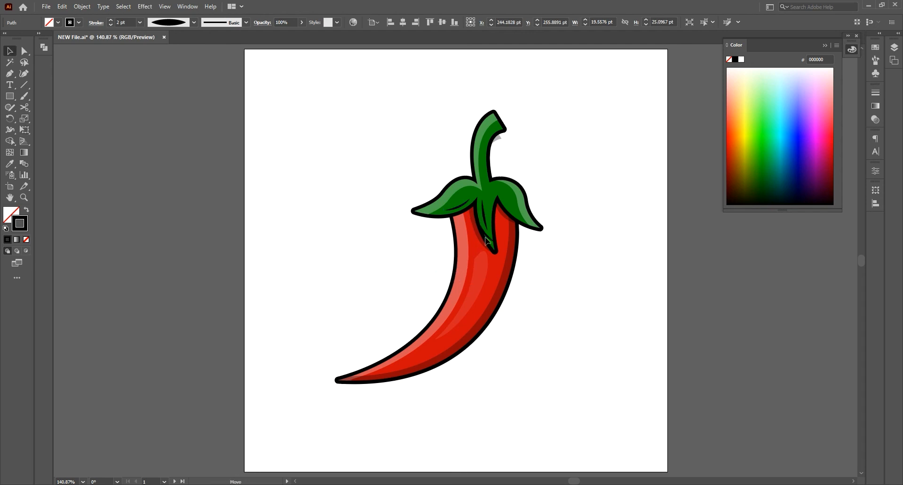
pyautogui.moveTo(514, 216); pyautogui.dragTo(512, 212)
pyautogui.press('e')
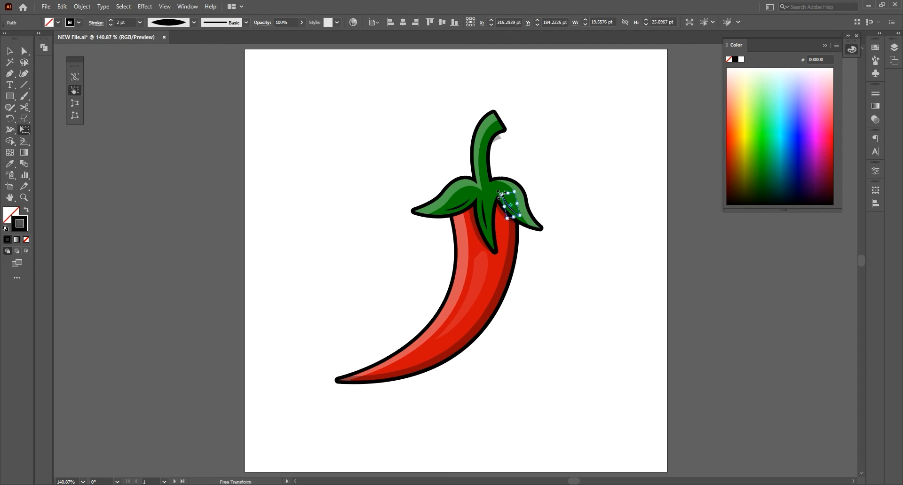
pyautogui.press('v')
pyautogui.hotkey('ctrl', 'shift', 'a')
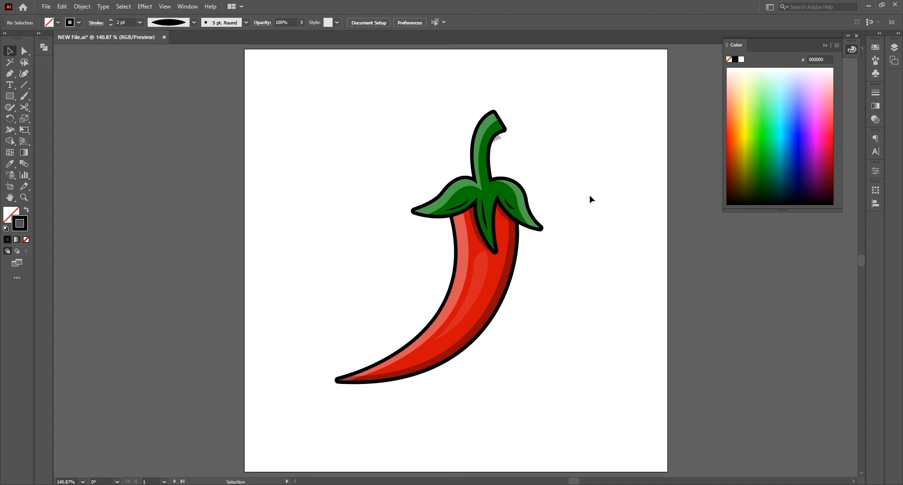
# Step: Paste a copy of the right leaf's vein onto the green stem, rotate and stretch it along the stem, and deselect
pyautogui.click(507, 205)
pyautogui.hotkey('ctrl', 'c')
pyautogui.hotkey('ctrl', 'v')
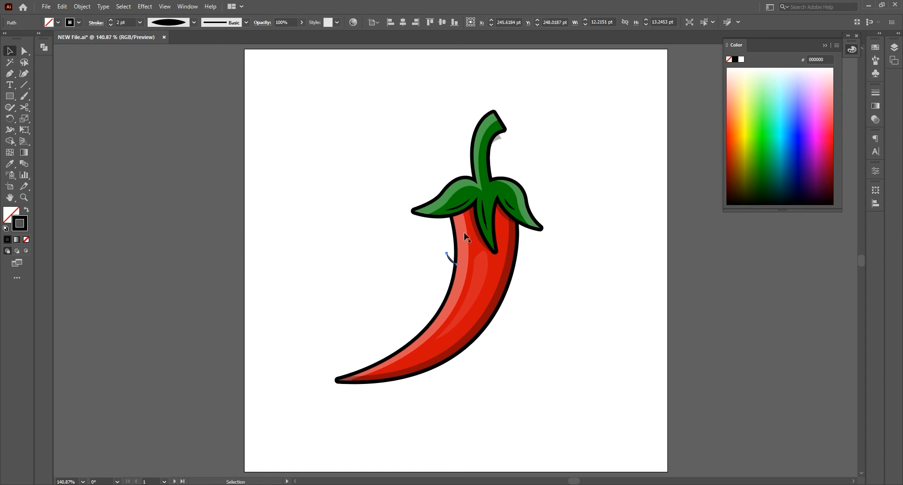
pyautogui.moveTo(483, 170); pyautogui.dragTo(484, 170)
pyautogui.press('e')
pyautogui.moveTo(494, 174)
pyautogui.mouseDown()
pyautogui.moveTo(488, 122)
pyautogui.moveTo(497, 159)
pyautogui.moveTo(507, 132)
pyautogui.moveTo(503, 139)
pyautogui.mouseUp()
pyautogui.press('v')
pyautogui.click(556, 168)
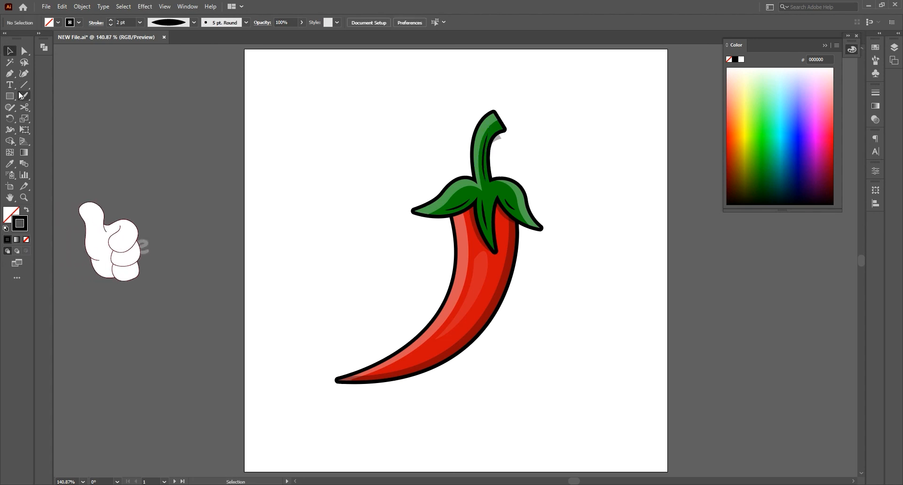
# Step: Draw a rectangle, set its size to 500 by 500 pt, and centre it horizontally and vertically on the artboard
pyautogui.moveTo(9, 96)
pyautogui.mouseDown()
pyautogui.moveTo(27, 105)
pyautogui.moveTo(43, 95)
pyautogui.mouseUp()
pyautogui.moveTo(282, 144); pyautogui.dragTo(367, 234)
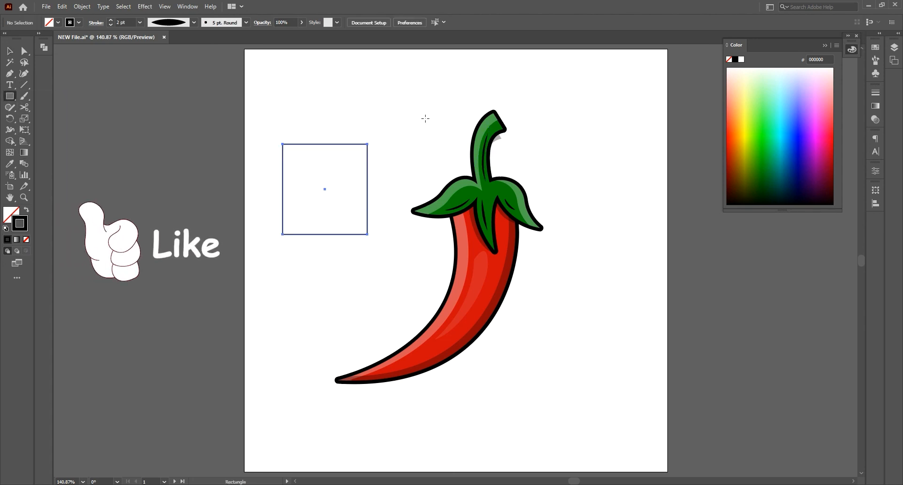
pyautogui.click(664, 23)
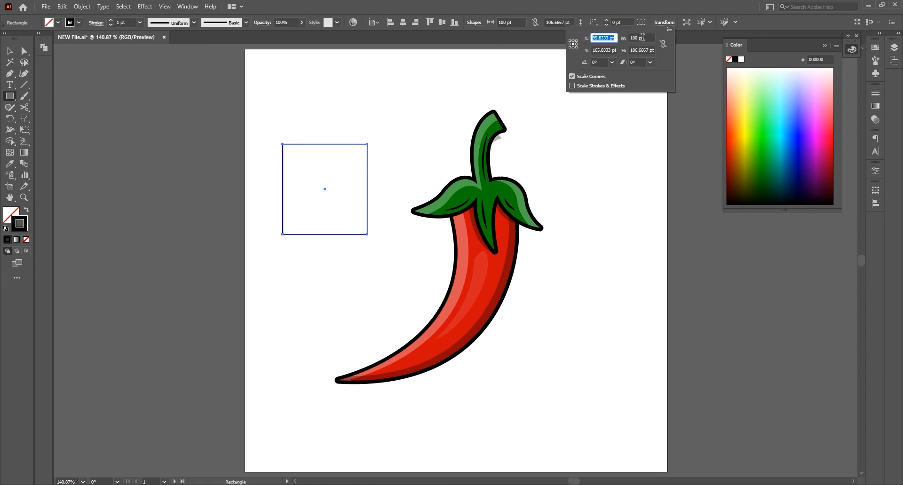
pyautogui.press('Tab')
pyautogui.write('500')
pyautogui.press('Tab')
pyautogui.write('500')
pyautogui.press('Return')
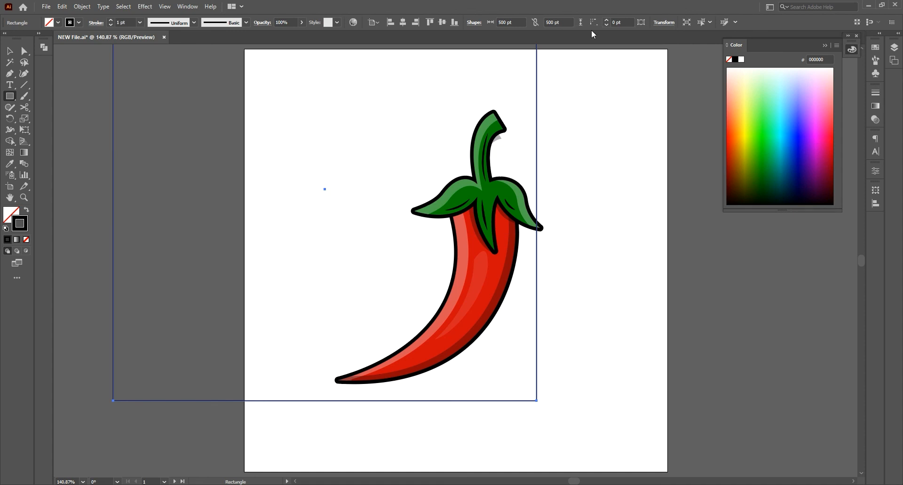
pyautogui.click(403, 22)
pyautogui.click(442, 22)
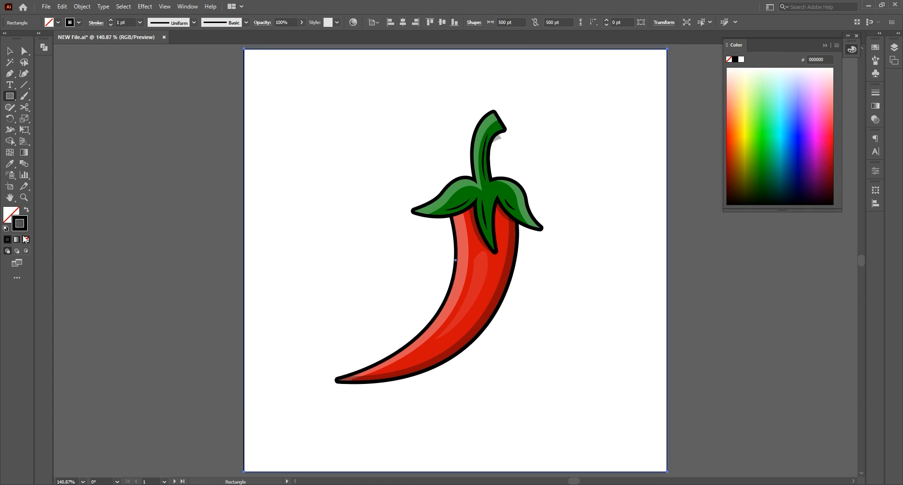
# Step: Give the artboard-sized square no stroke and a yellow FFCE00 fill
pyautogui.click(26, 239)
pyautogui.click(7, 240)
pyautogui.doubleClick(12, 215)
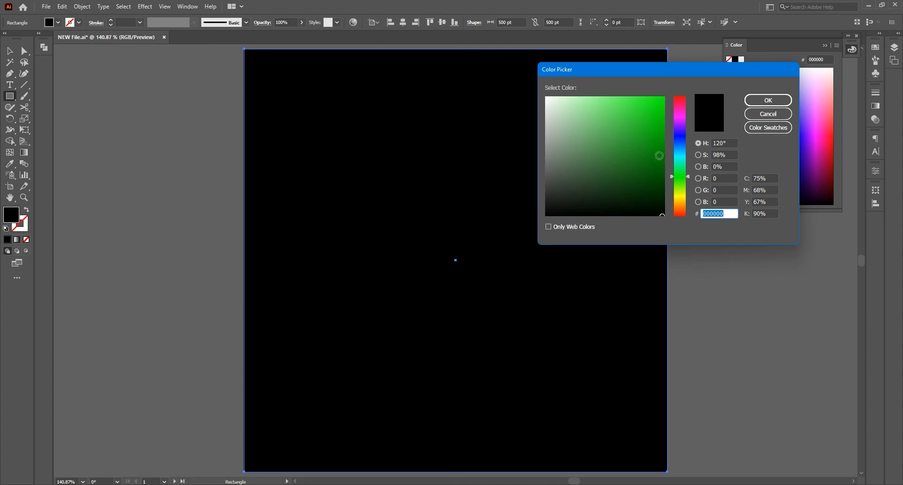
pyautogui.moveTo(659, 156); pyautogui.dragTo(684, 200)
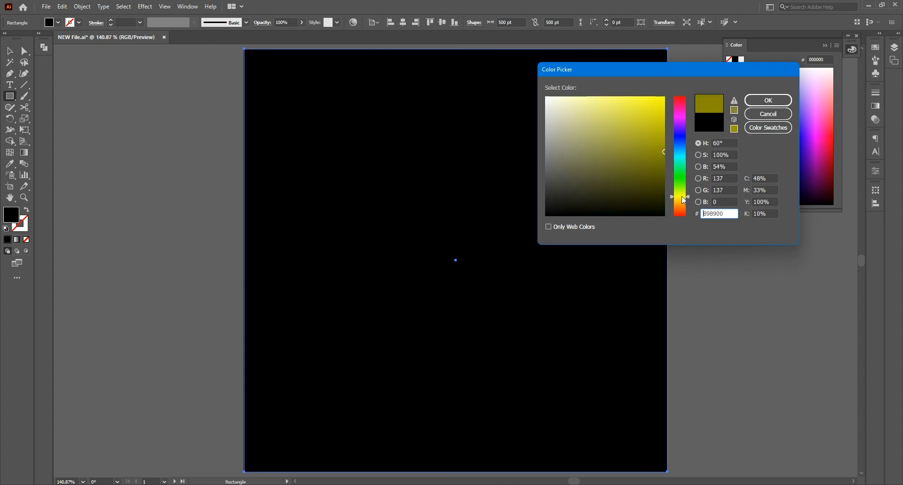
pyautogui.moveTo(663, 127); pyautogui.dragTo(665, 97)
pyautogui.moveTo(679, 197); pyautogui.dragTo(679, 200)
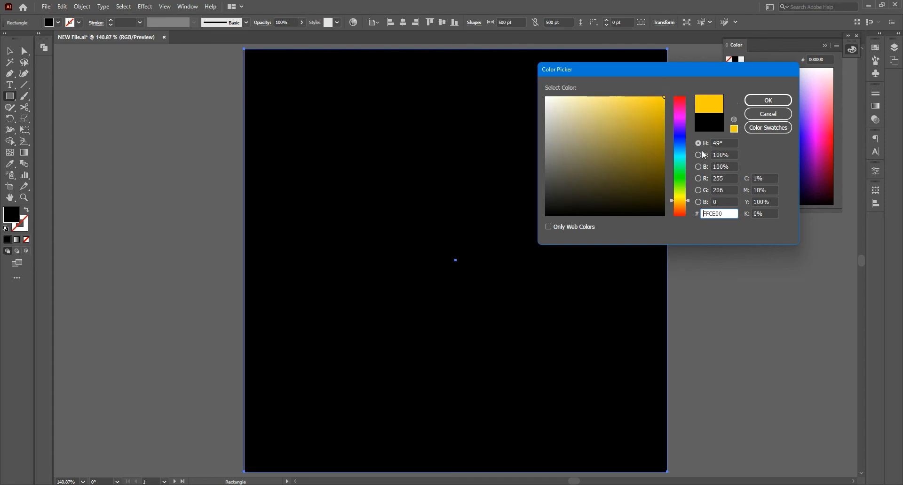
pyautogui.click(768, 100)
# Step: Send the yellow square to the back as the background and deselect it
pyautogui.press('v')
pyautogui.rightClick(499, 180)
pyautogui.moveTo(564, 357)
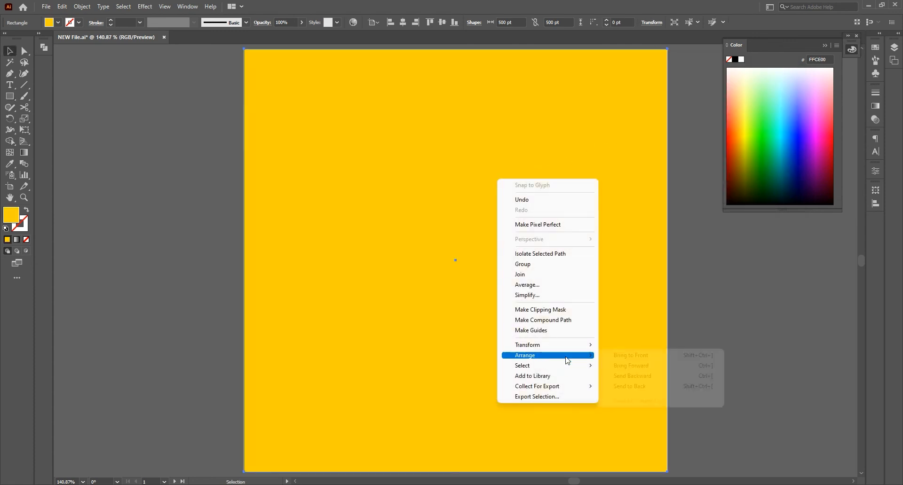
pyautogui.click(640, 387)
pyautogui.click(708, 337)
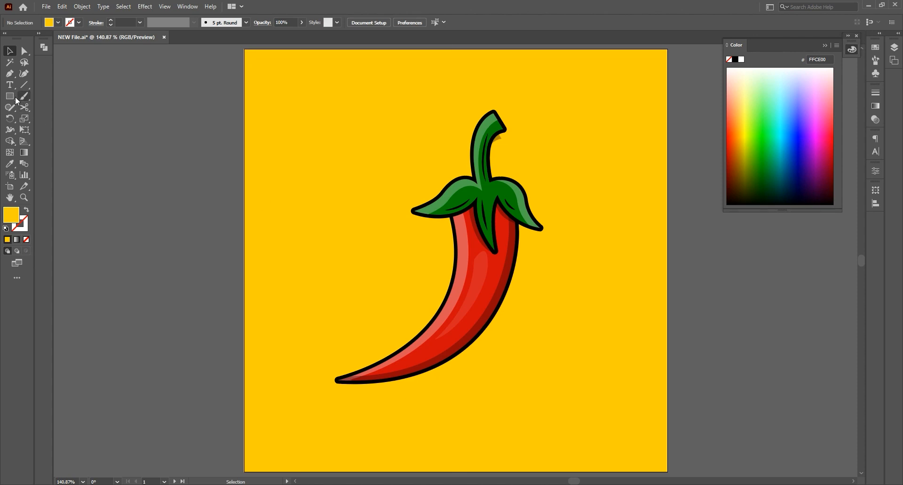
# Step: Draw a flat ellipse about 227 by 12 pt beneath the chili and fill it with black 000000
pyautogui.moveTo(15, 97); pyautogui.dragTo(38, 113)
pyautogui.moveTo(376, 395); pyautogui.dragTo(532, 402)
pyautogui.doubleClick(17, 217)
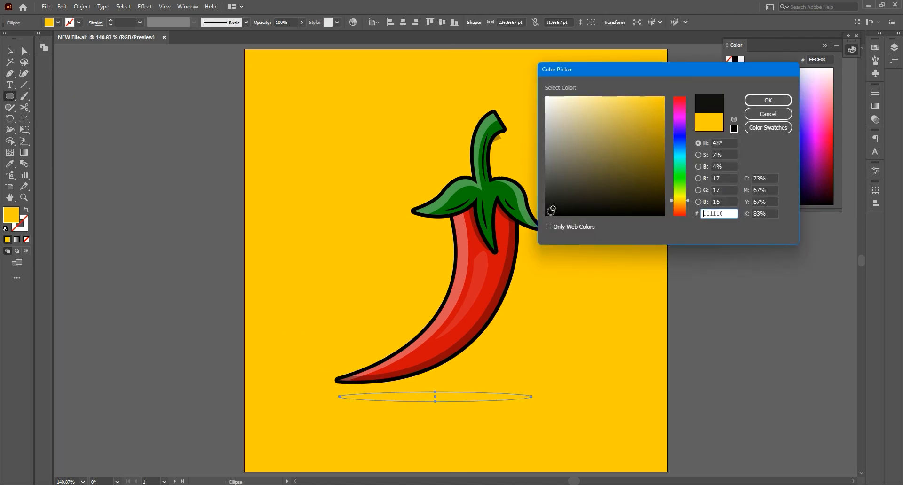
pyautogui.click(550, 214)
pyautogui.click(766, 97)
# Step: Set the ground shadow ellipse to 30% opacity, widen it to about 255 pt, and move it about 9 pt down
pyautogui.click(294, 20)
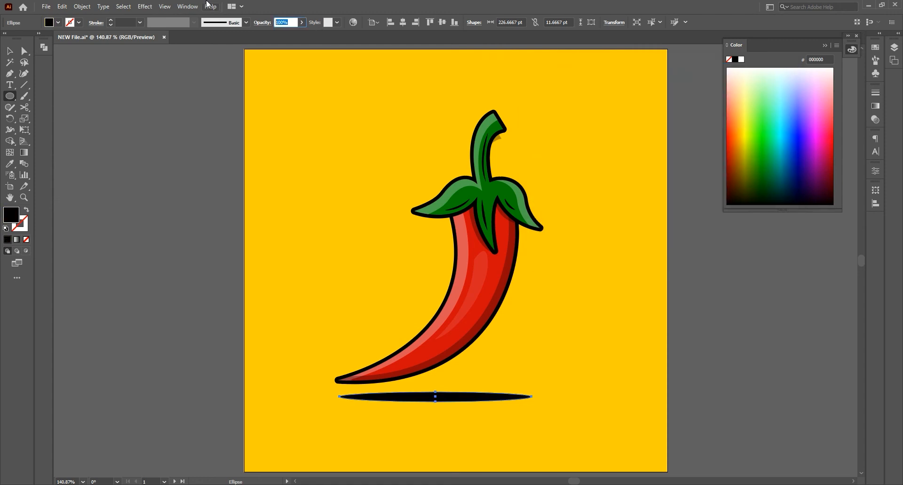
pyautogui.write('30')
pyautogui.press('Return')
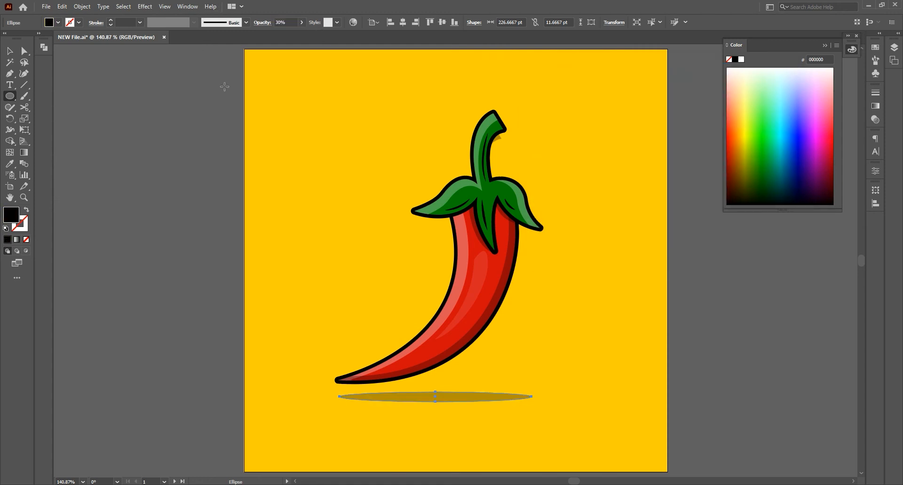
pyautogui.press('v')
pyautogui.moveTo(532, 397); pyautogui.dragTo(556, 397)
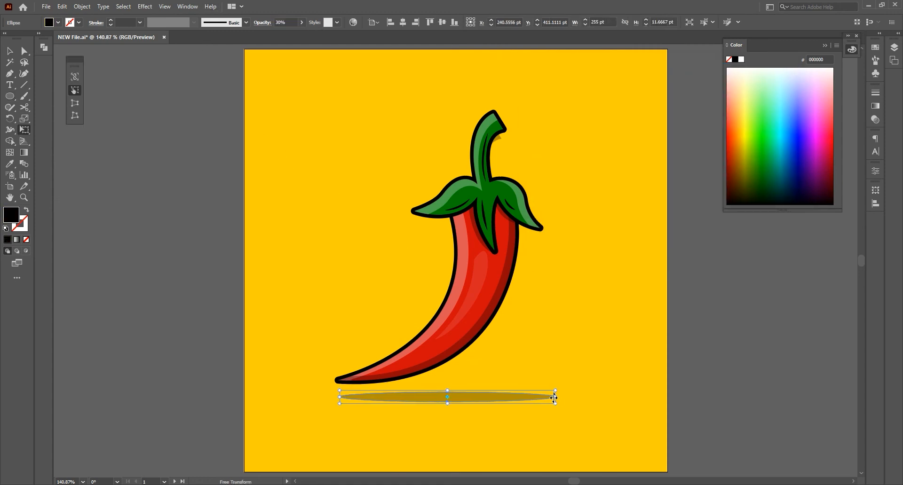
pyautogui.click(711, 380)
pyautogui.moveTo(466, 397); pyautogui.dragTo(468, 405)
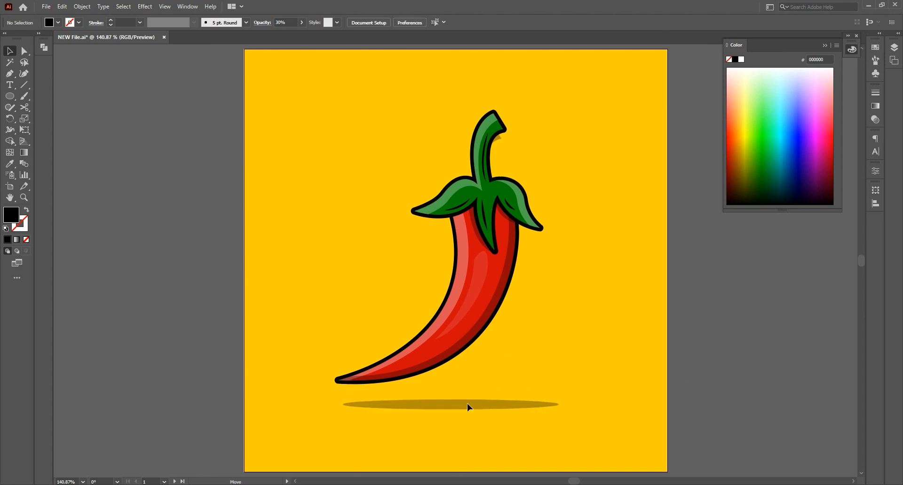
# Step: Select the whole chili with its ground shadow, move them about 7 pt up and 4 pt left, and deselect
pyautogui.click(696, 307)
pyautogui.moveTo(354, 427); pyautogui.dragTo(355, 428)
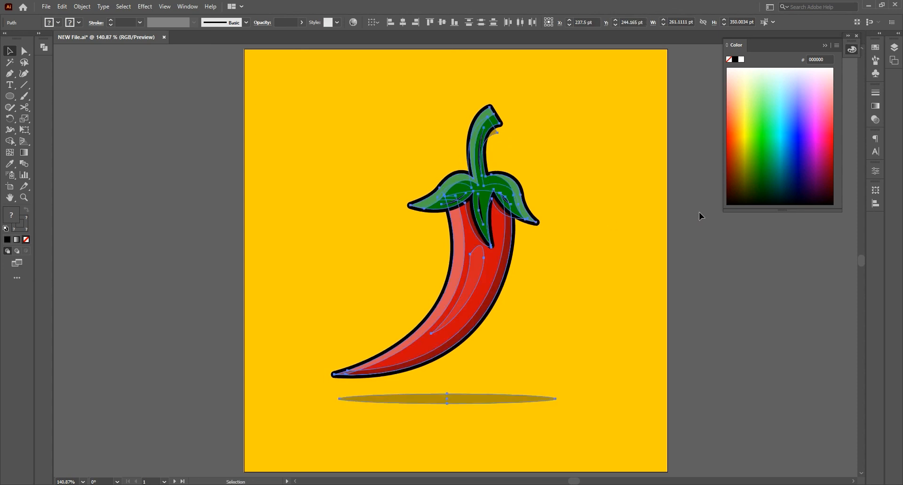
pyautogui.click(699, 215)
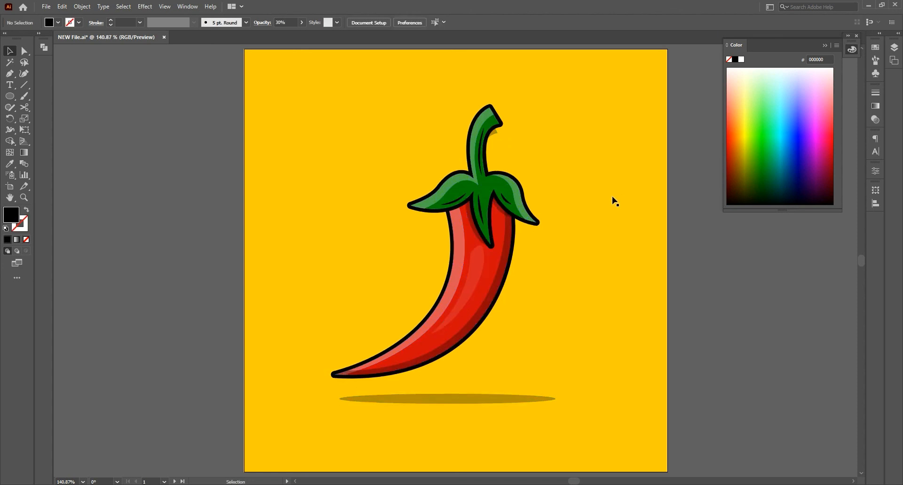
# Step: Tuck the cap shadow's stray upper tip behind the stem end, deselect, and collapse the colour settings
pyautogui.press('p')
pyautogui.keyDown('ctrl'); pyautogui.click(496, 133); pyautogui.keyUp('ctrl')
pyautogui.moveTo(497, 132); pyautogui.dragTo(494, 125)
pyautogui.press('v')
pyautogui.click(706, 270)
pyautogui.click(825, 46)
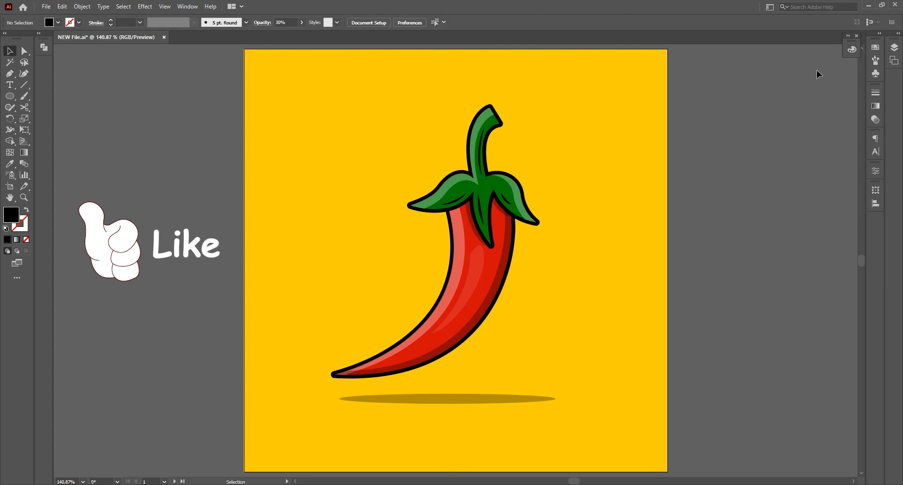